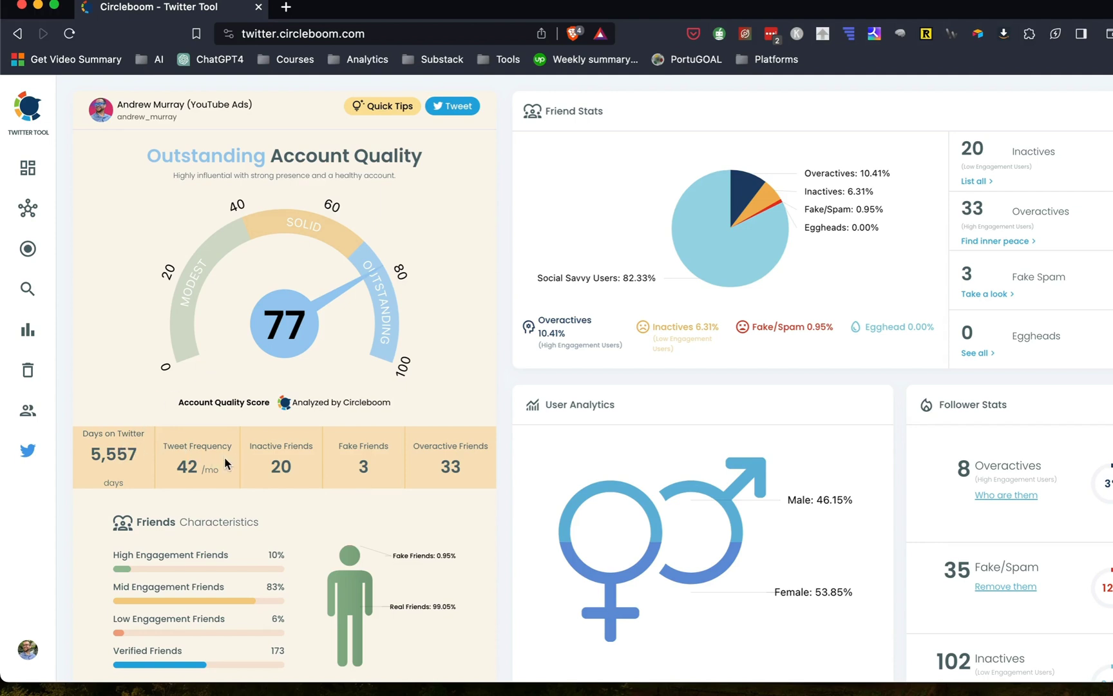
- Scroll the dashboard showing the quality score of 77 (Outstanding) and friend and follower stats
{"action": "scroll", "coordinate": [224, 457], "scroll_direction": "down", "scroll_amount": 1}
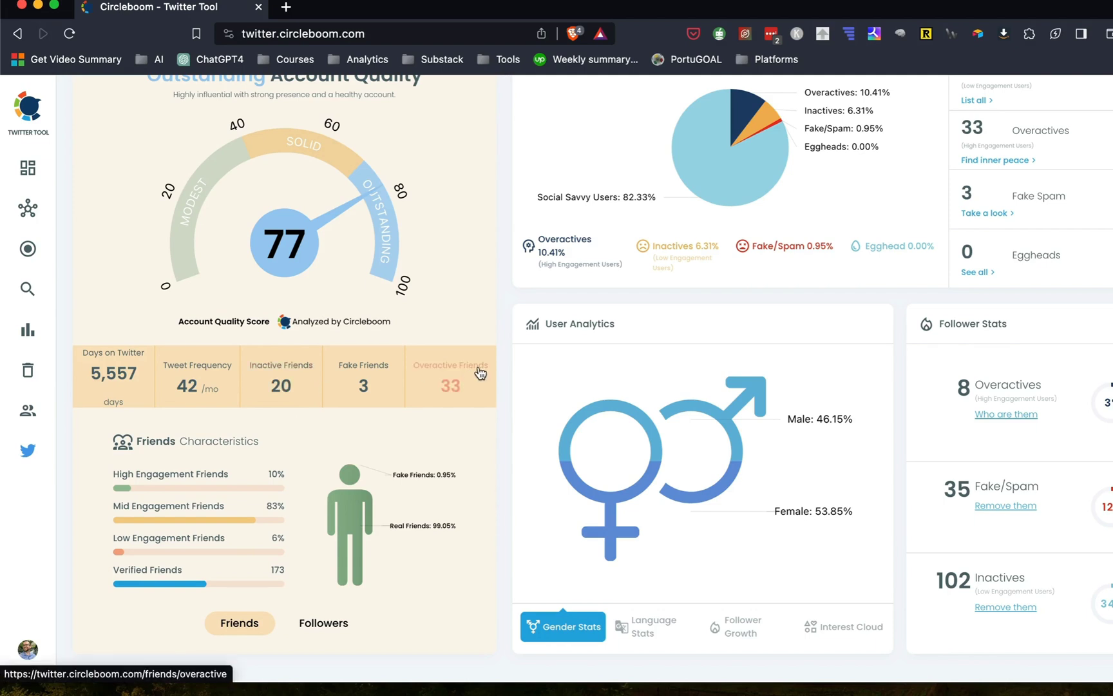
- Switch User Analytics to followers and show their language breakdown, led by English at 93.45%
{"action": "scroll", "coordinate": [480, 372], "scroll_direction": "down", "scroll_amount": 3}
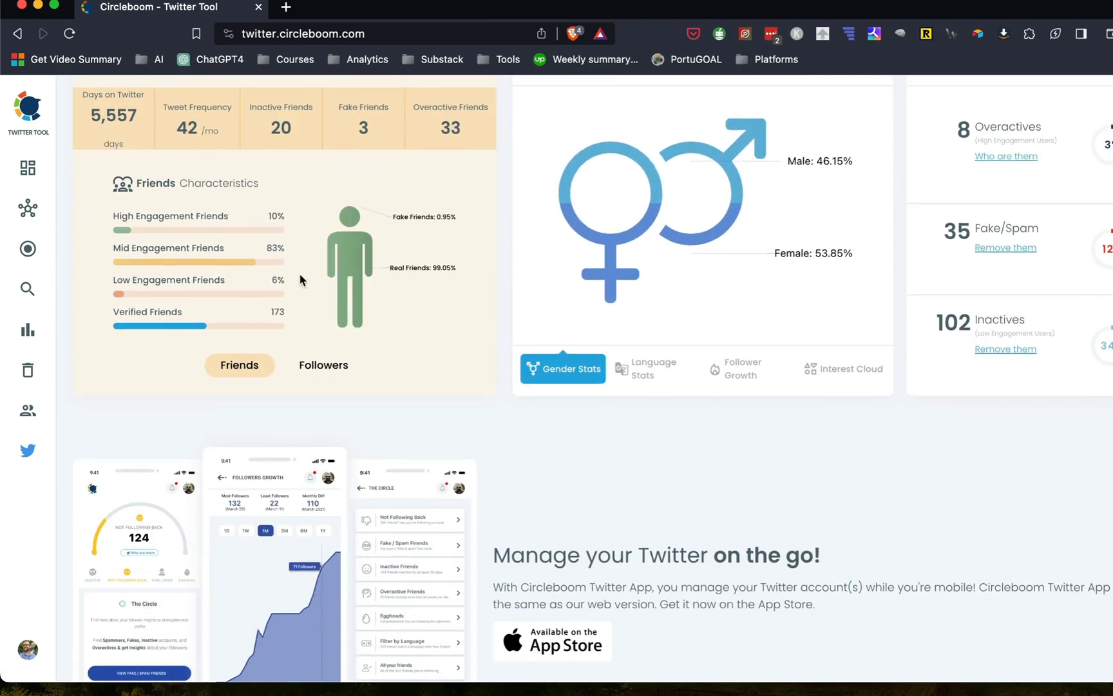
{"action": "left_click", "coordinate": [323, 365]}
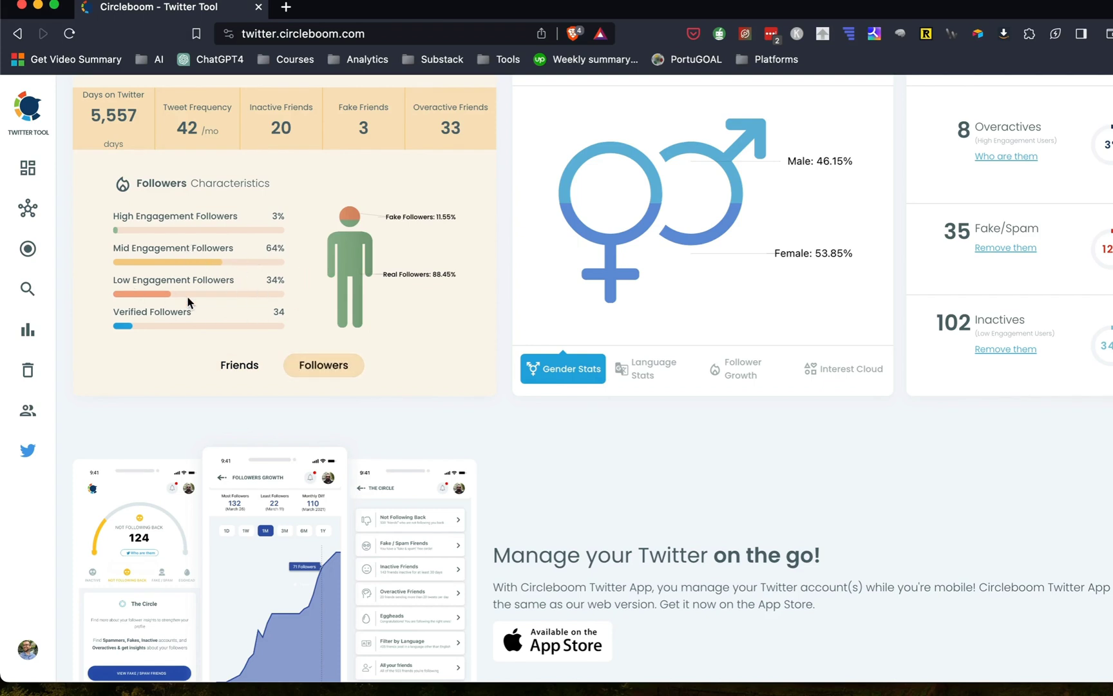
{"action": "scroll", "coordinate": [258, 293], "scroll_direction": "down", "scroll_amount": 2}
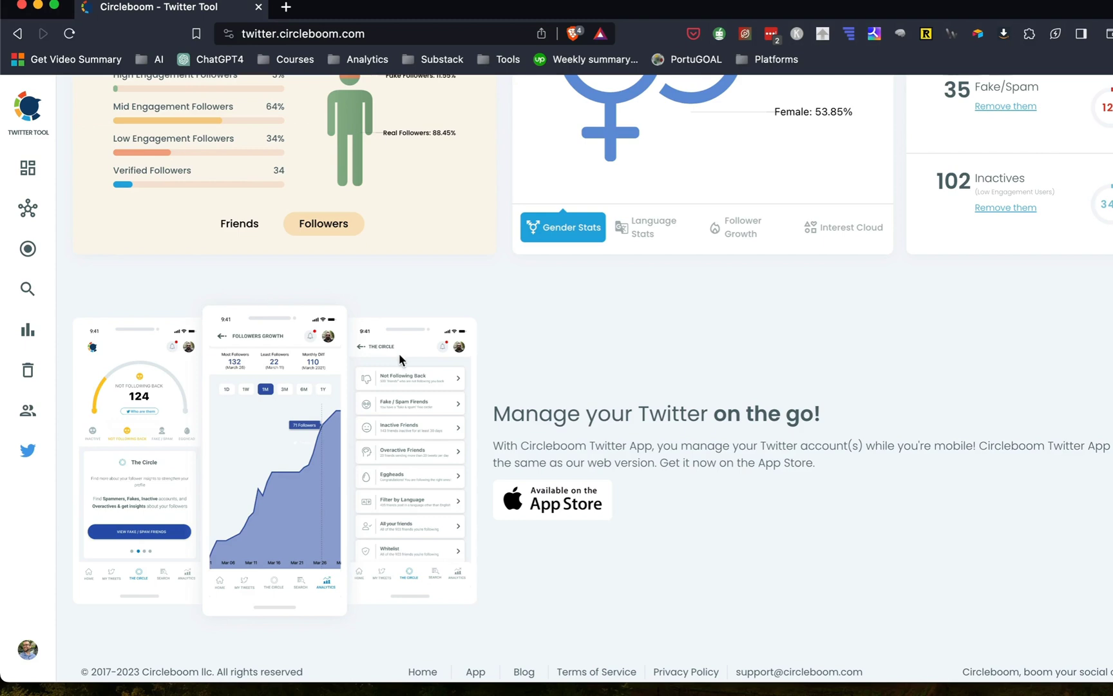
{"action": "scroll", "coordinate": [432, 462], "scroll_direction": "down", "scroll_amount": 1}
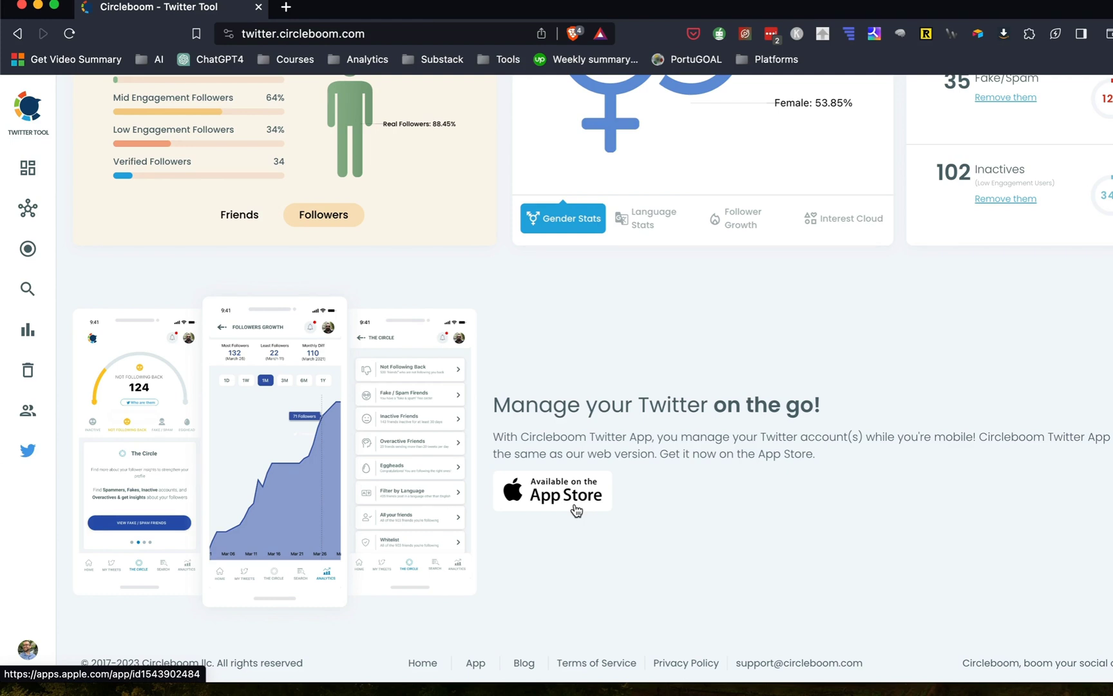
{"action": "scroll", "coordinate": [874, 353], "scroll_direction": "up", "scroll_amount": 5}
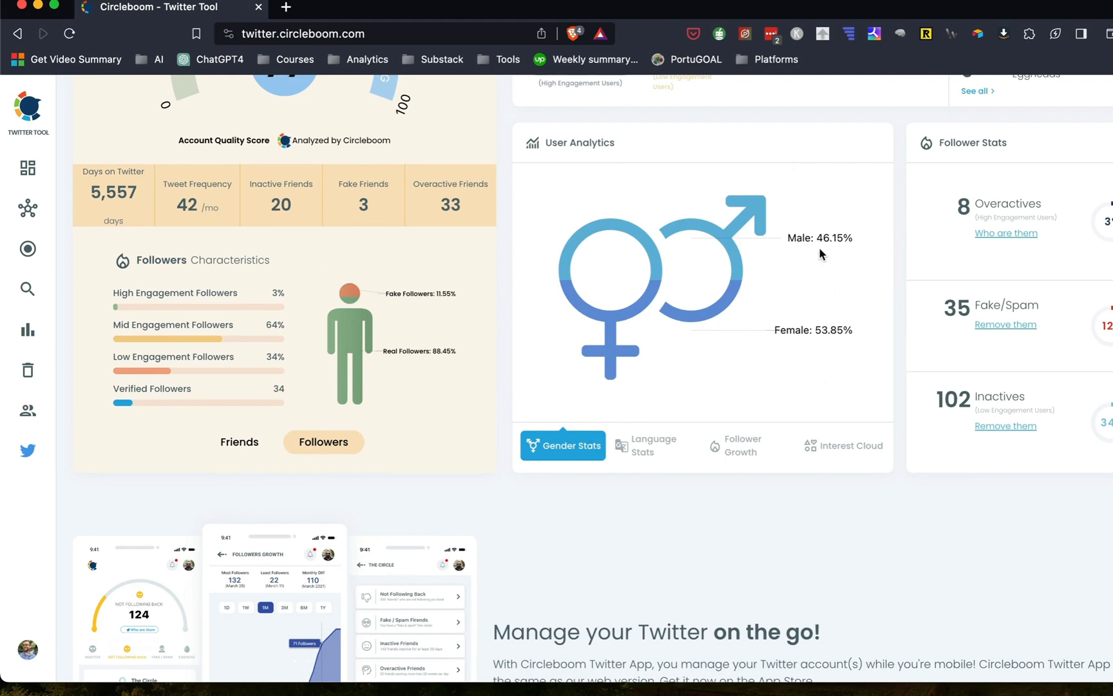
{"action": "left_click", "coordinate": [641, 447]}
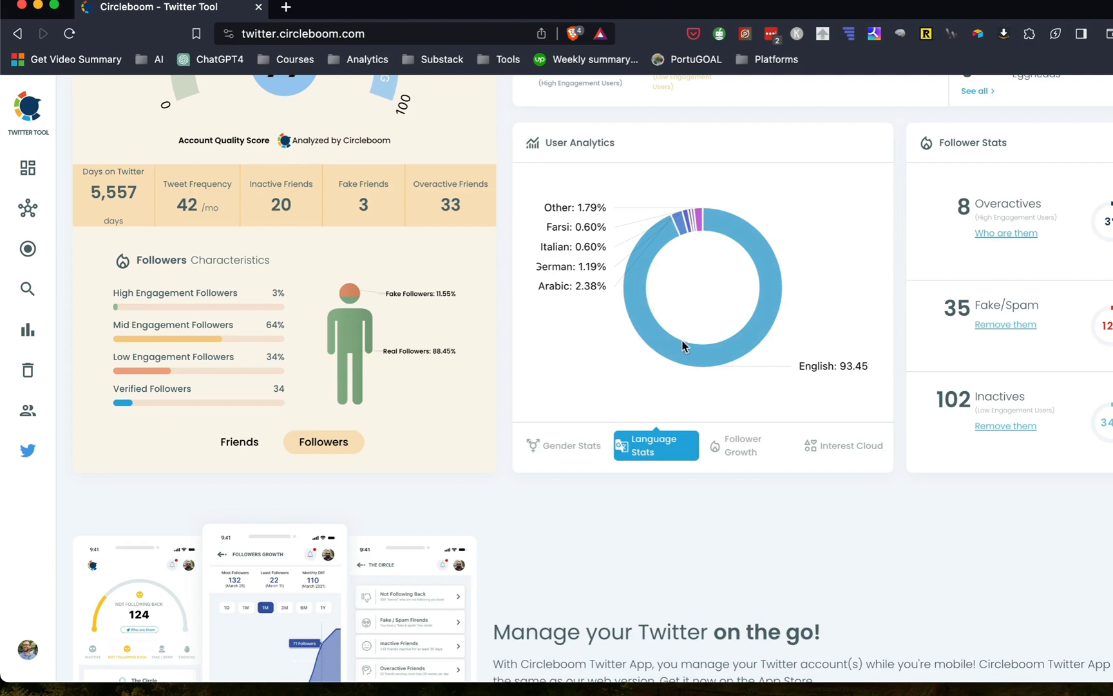
- Change the followers' analytics chart to the interest word cloud led by Marketing and Digital
{"action": "left_click", "coordinate": [738, 445]}
{"action": "left_click", "coordinate": [840, 449]}
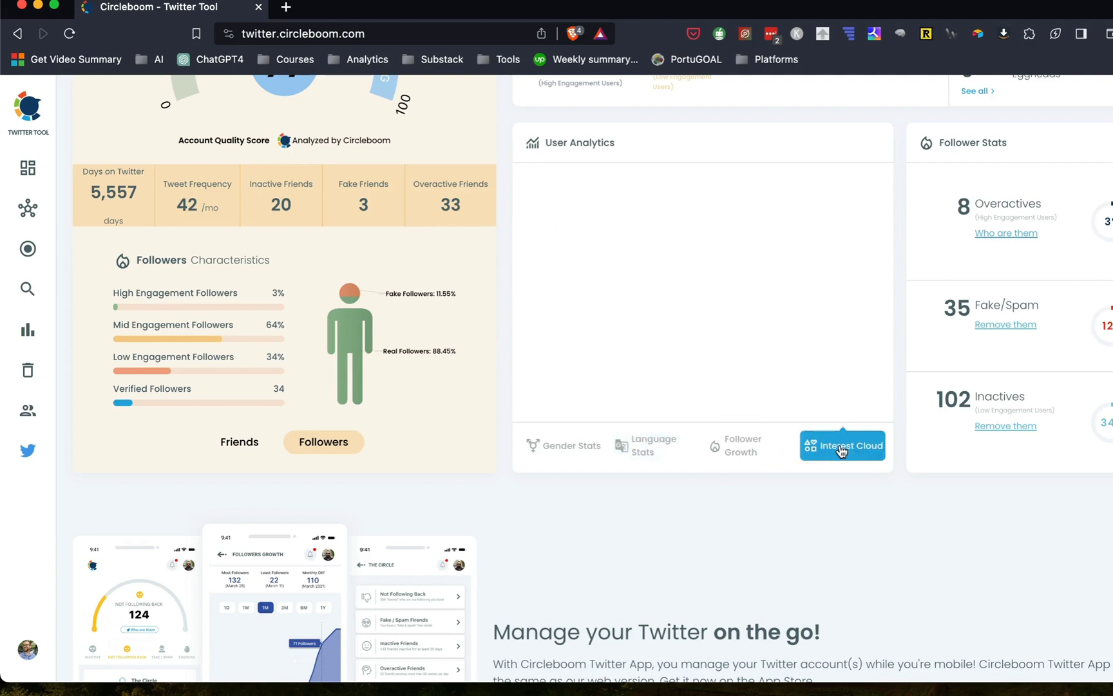
{"action": "left_click", "coordinate": [737, 445]}
{"action": "left_click", "coordinate": [841, 449]}
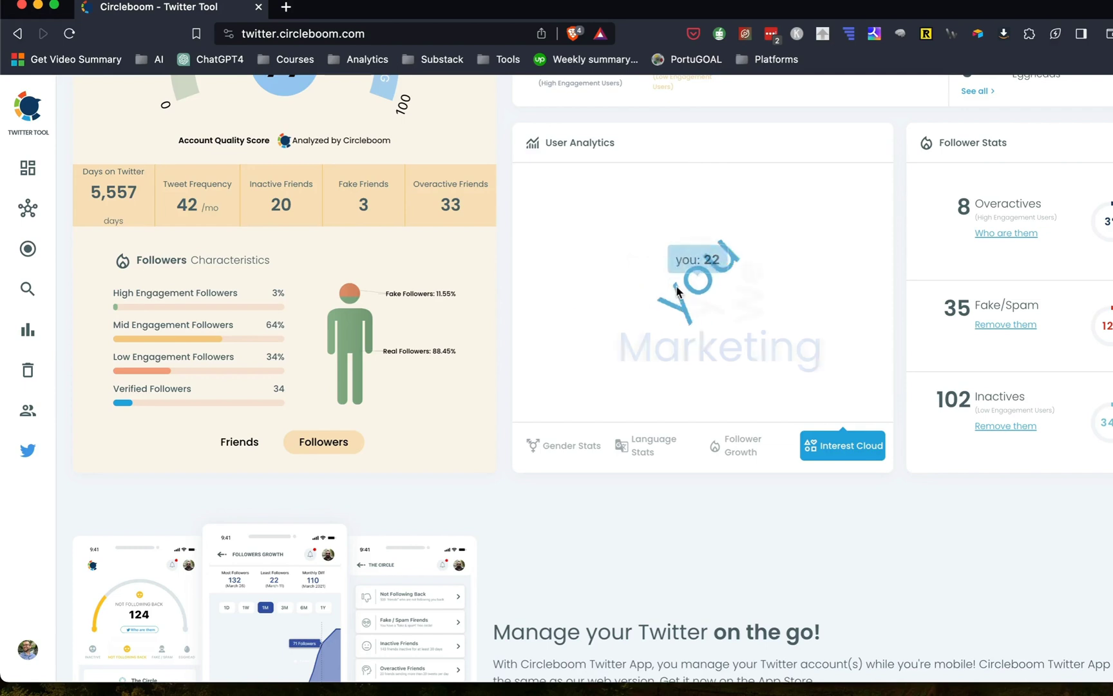
{"action": "scroll", "coordinate": [754, 356], "scroll_direction": "up", "scroll_amount": 5}
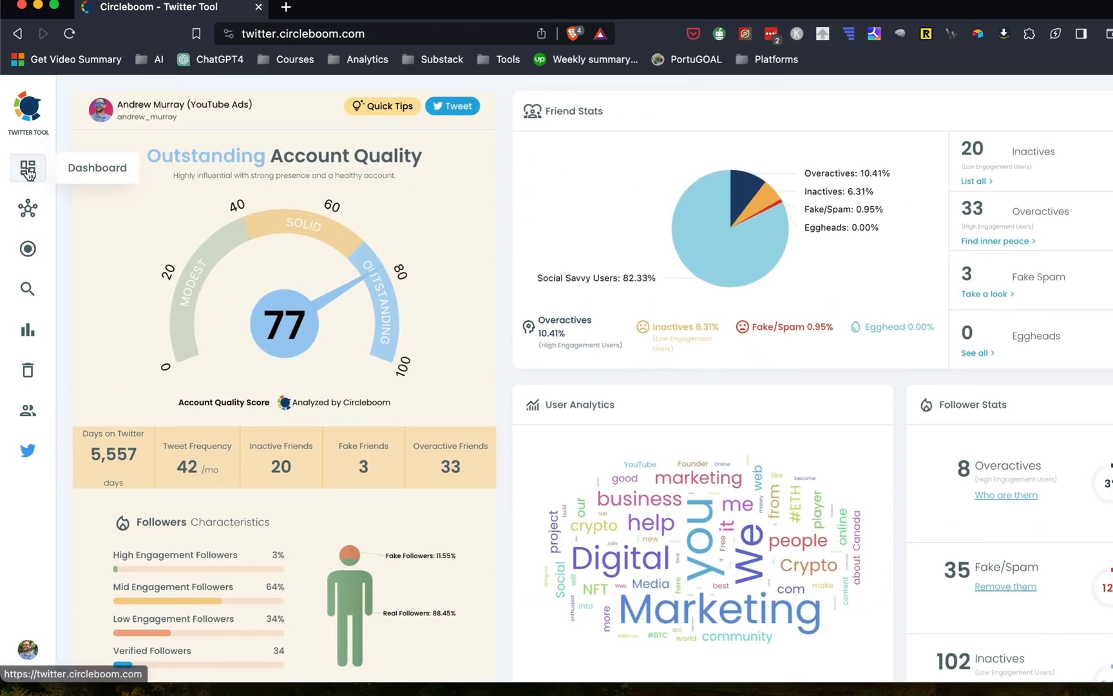
- Bring up the accounts panel listing the connected account from the sidebar
{"action": "mouse_move", "coordinate": [33, 211]}
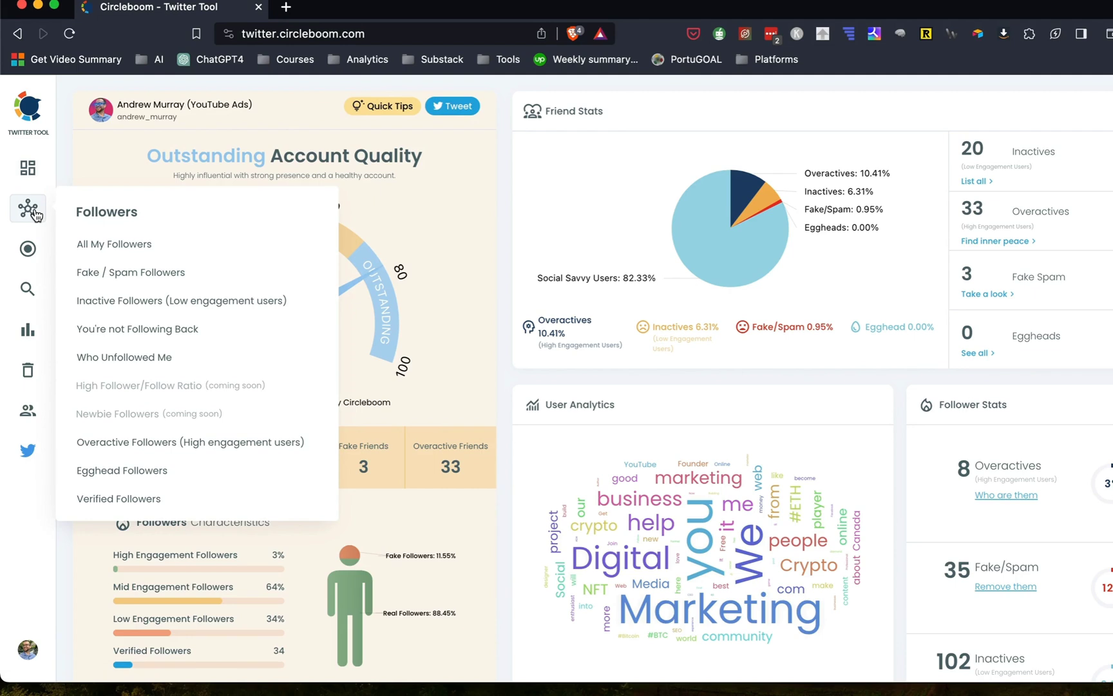
{"action": "mouse_move", "coordinate": [28, 253]}
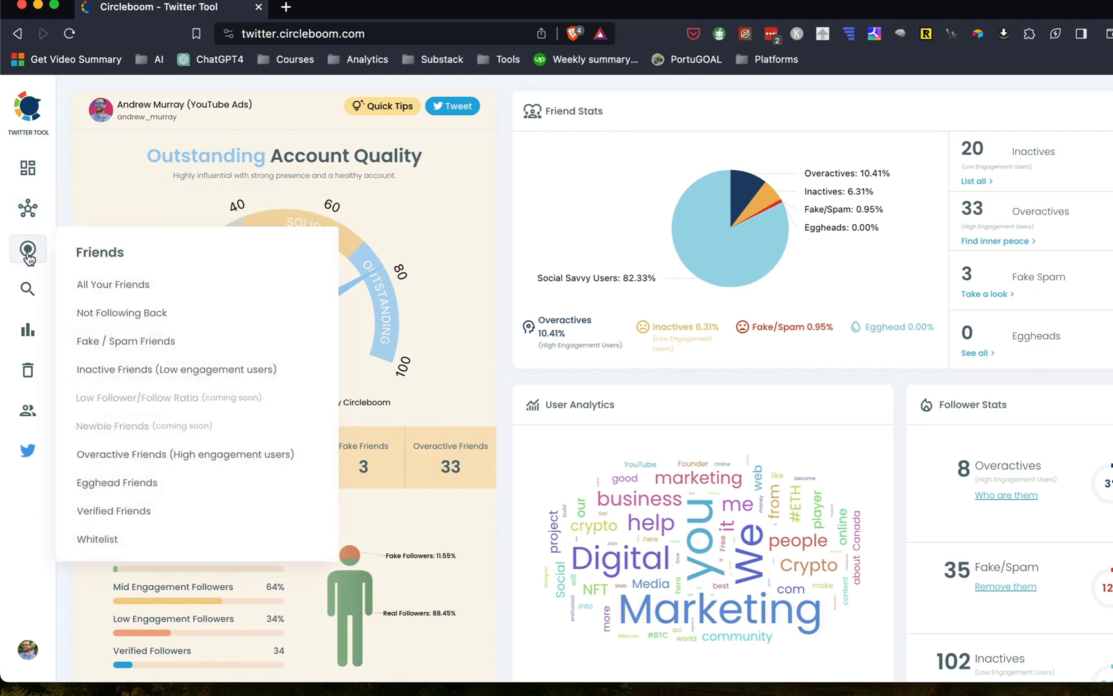
{"action": "mouse_move", "coordinate": [32, 304]}
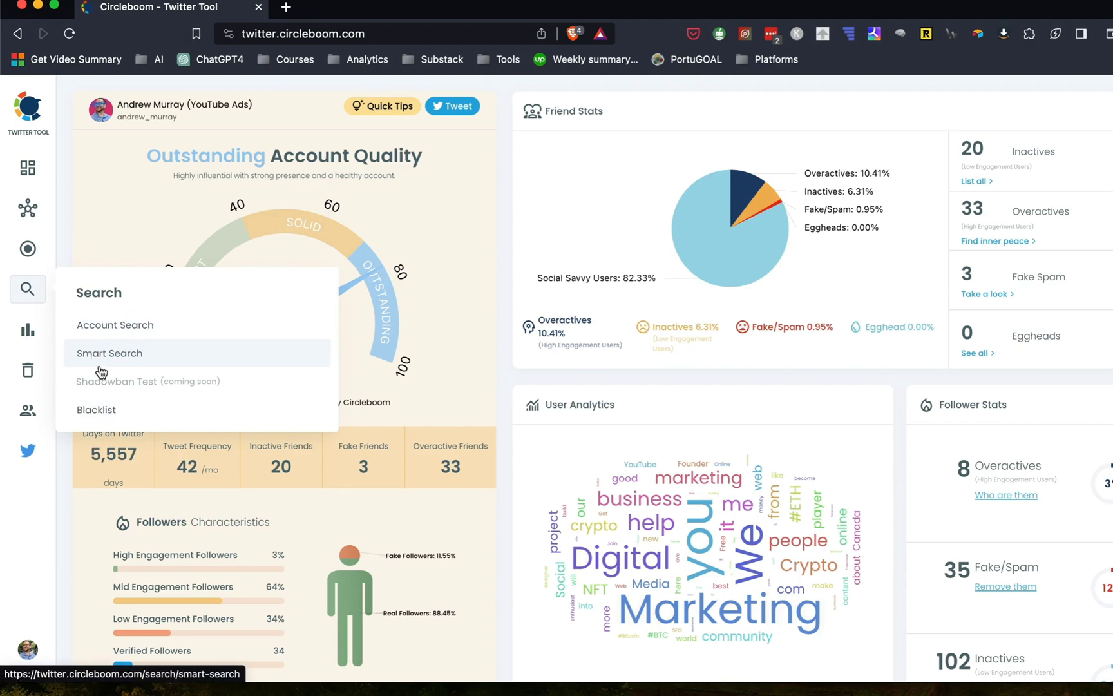
{"action": "mouse_move", "coordinate": [23, 335]}
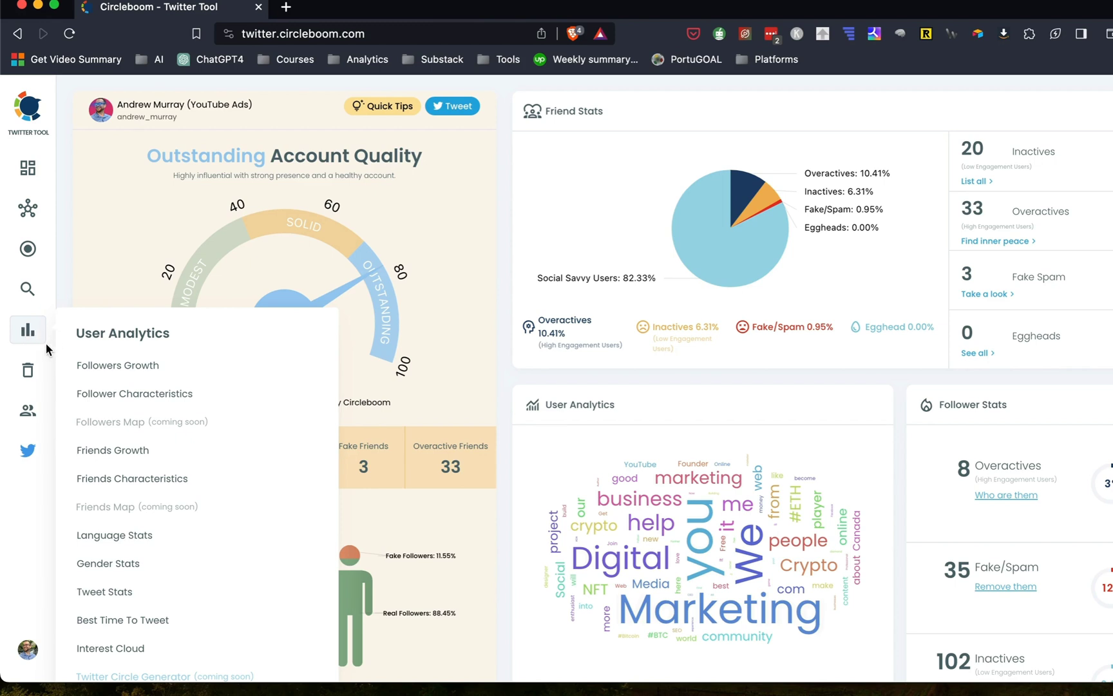
{"action": "mouse_move", "coordinate": [34, 373]}
{"action": "scroll", "coordinate": [33, 372], "scroll_direction": "down", "scroll_amount": 2}
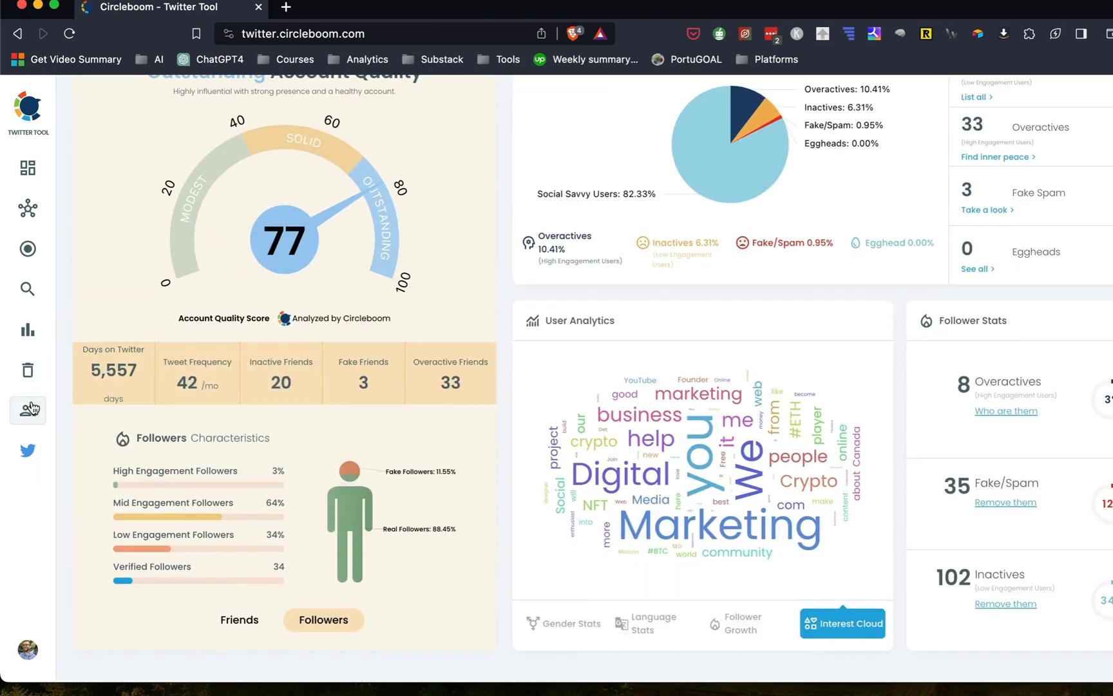
{"action": "left_click", "coordinate": [30, 411]}
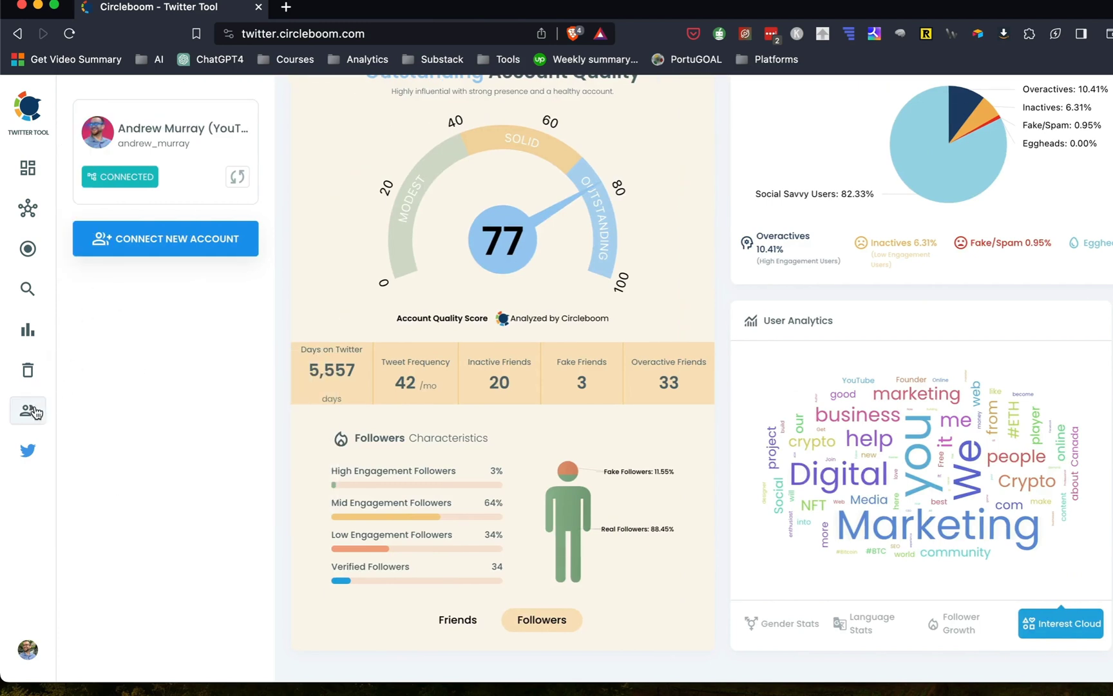
{"action": "left_click", "coordinate": [33, 411]}
{"action": "scroll", "coordinate": [681, 312], "scroll_direction": "up", "scroll_amount": 2}
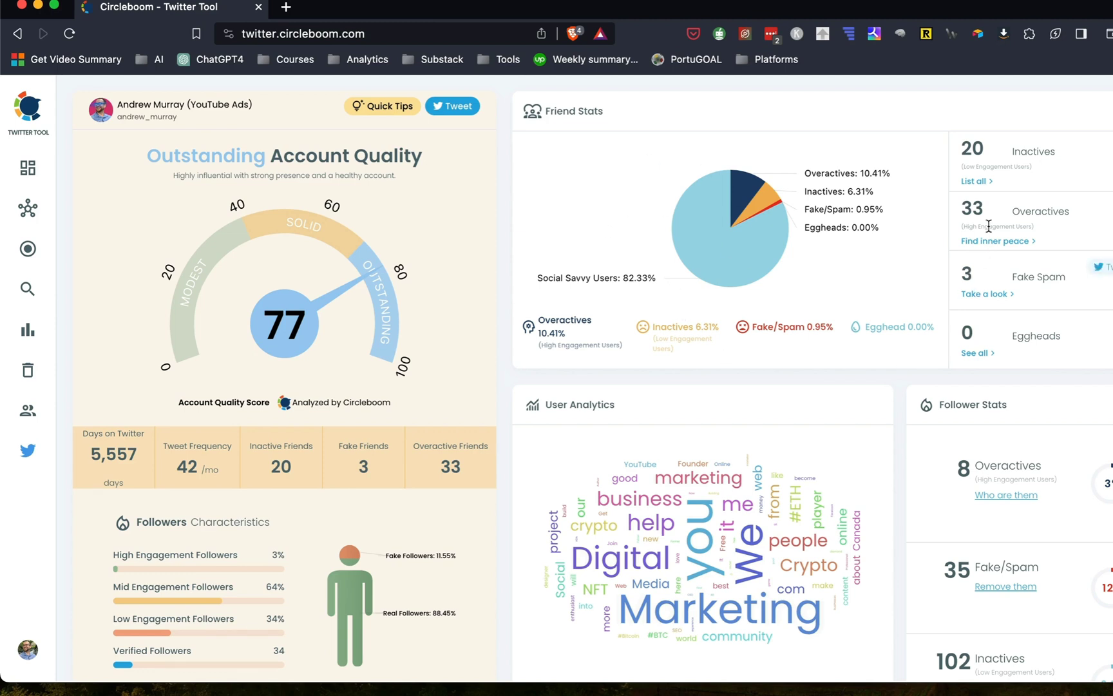
{"action": "left_click", "coordinate": [973, 181]}
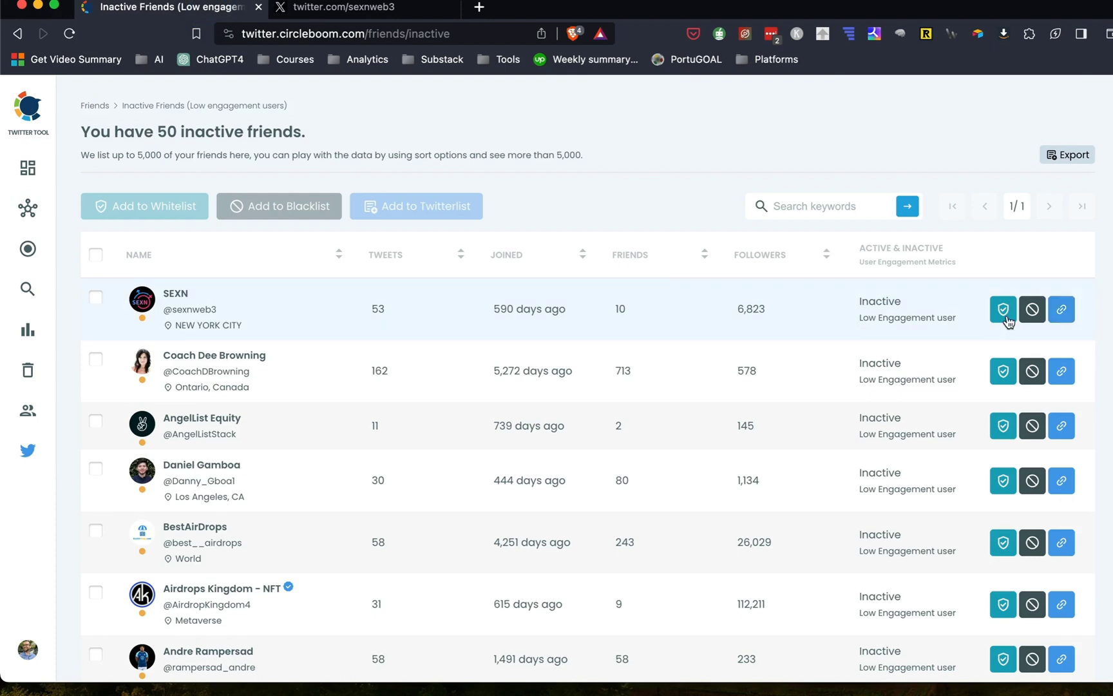
{"action": "left_click", "coordinate": [1062, 314]}
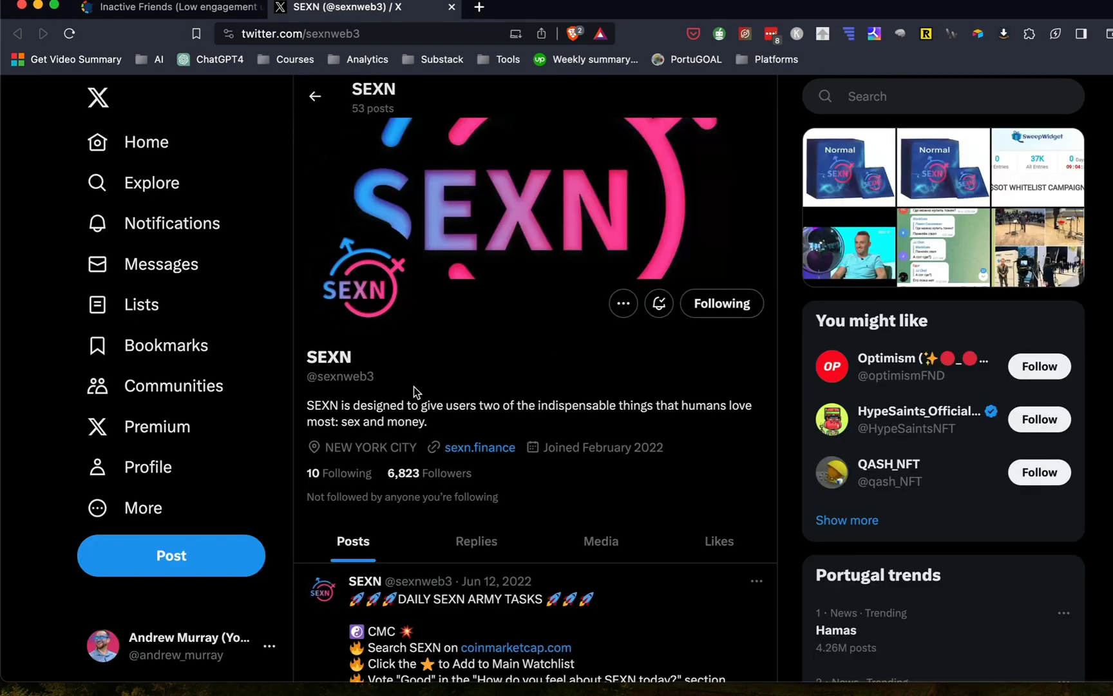
- Unfollow the inactive SEXN account on X
{"action": "scroll", "coordinate": [414, 387], "scroll_direction": "down", "scroll_amount": 9}
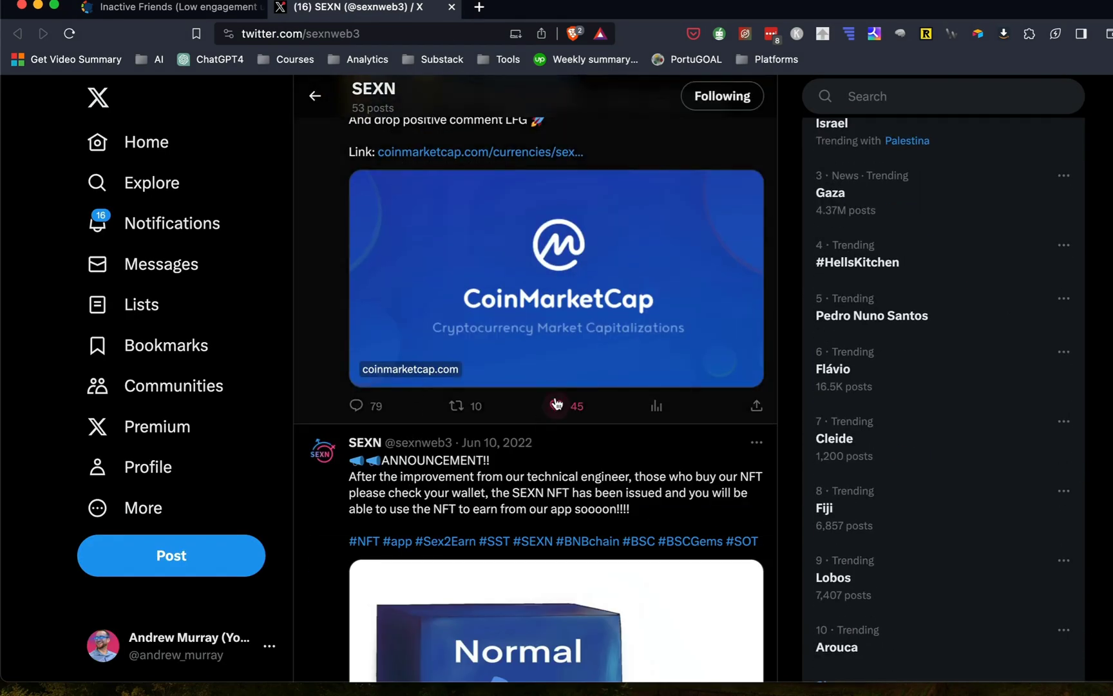
{"action": "scroll", "coordinate": [658, 444], "scroll_direction": "up", "scroll_amount": 2}
{"action": "scroll", "coordinate": [658, 444], "scroll_direction": "up", "scroll_amount": 8}
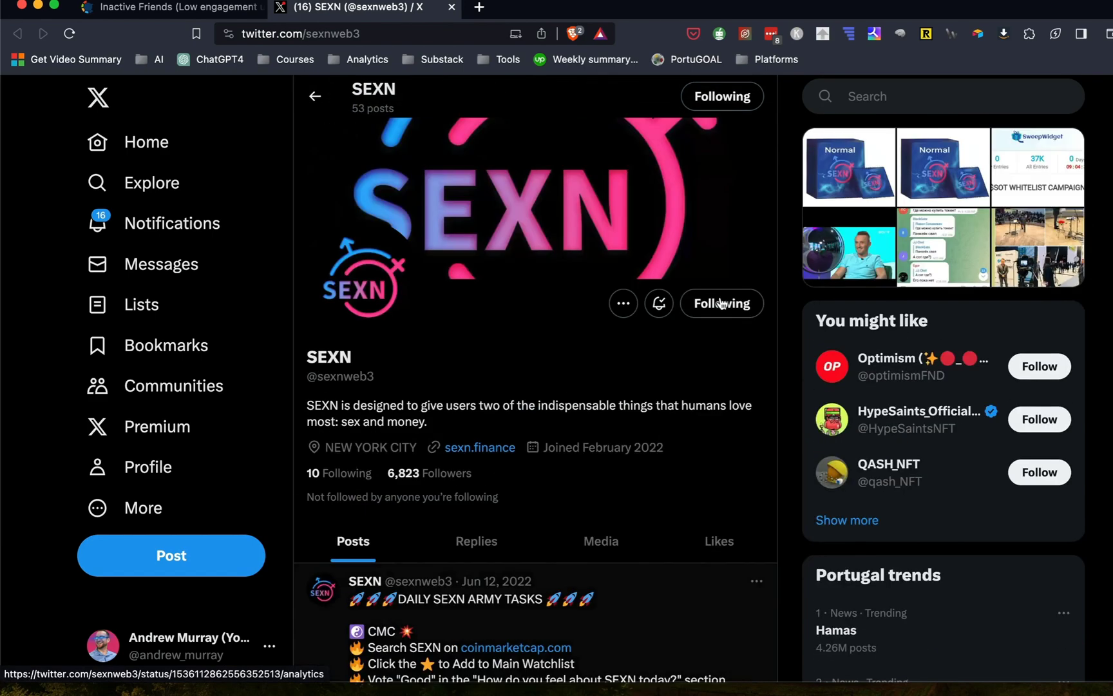
{"action": "left_click", "coordinate": [722, 303]}
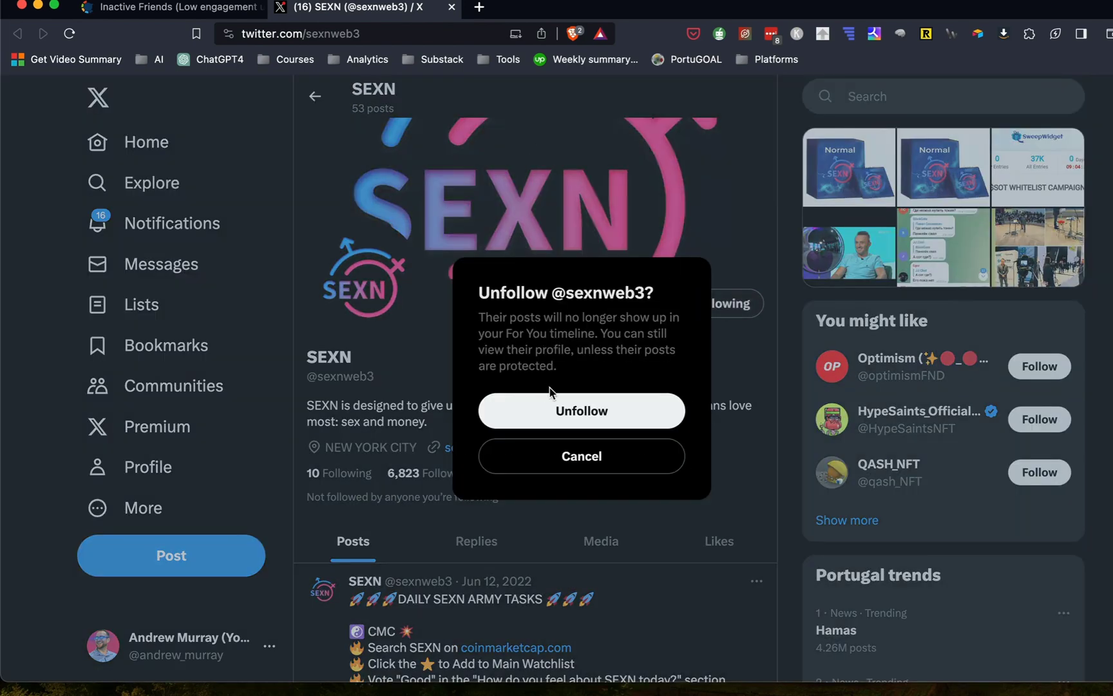
{"action": "left_click", "coordinate": [552, 406]}
- Unfollow the inactive London, England account, dropping its followers from 182 to 181
{"action": "left_click", "coordinate": [172, 7]}
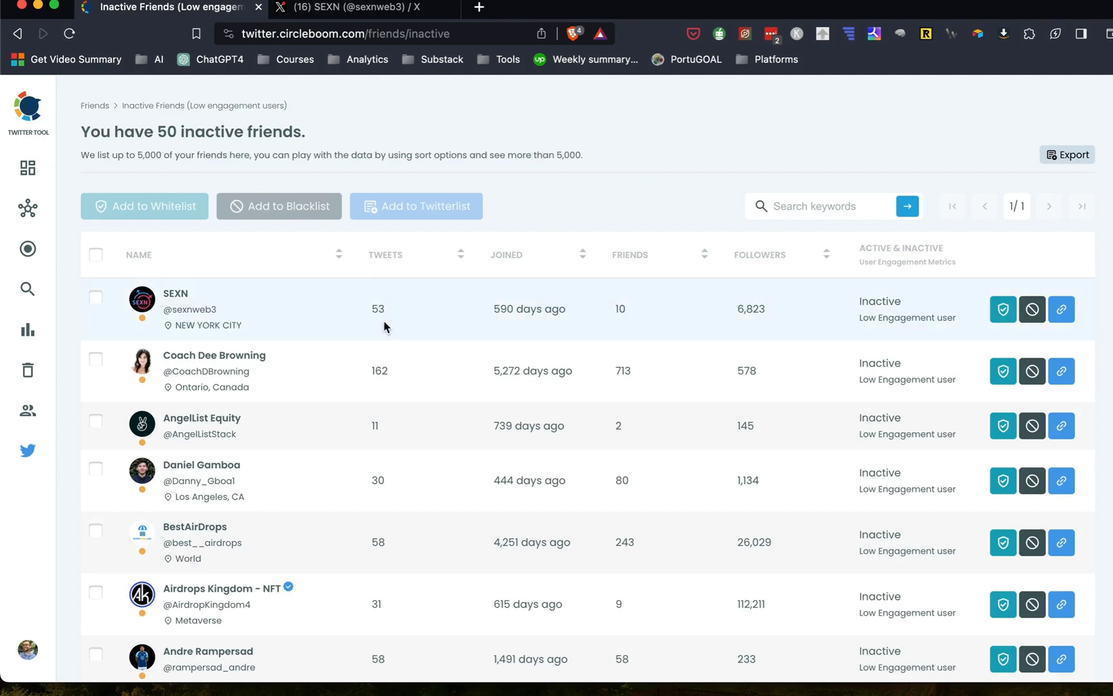
{"action": "scroll", "coordinate": [868, 377], "scroll_direction": "down", "scroll_amount": 10}
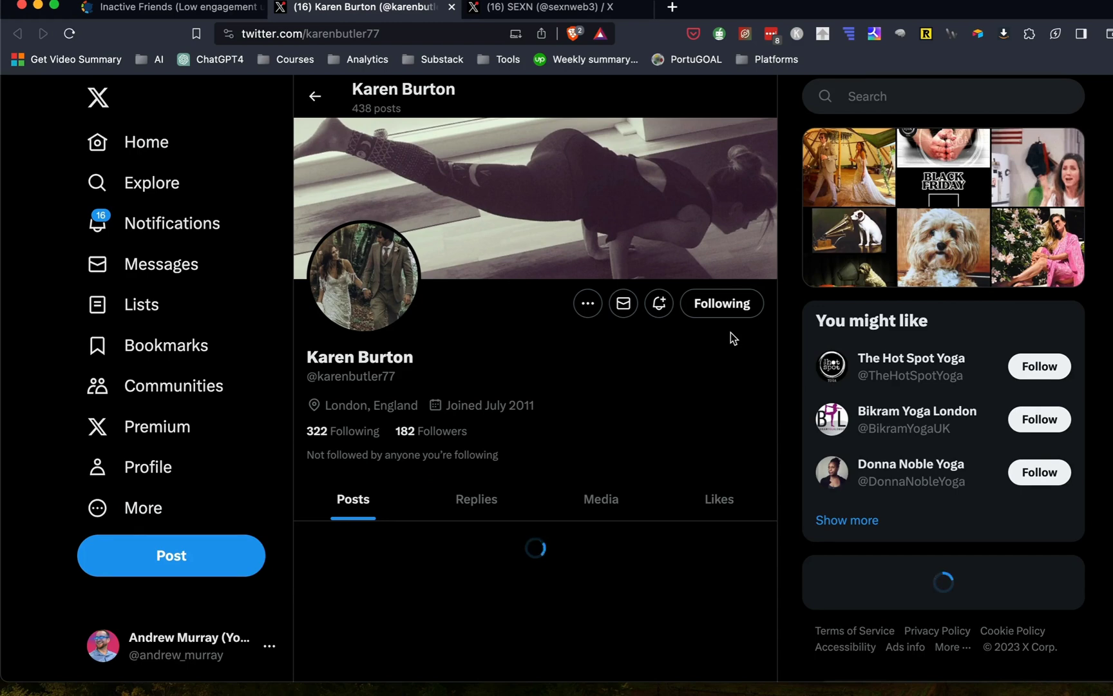
{"action": "scroll", "coordinate": [731, 332], "scroll_direction": "down", "scroll_amount": 4}
{"action": "scroll", "coordinate": [731, 338], "scroll_direction": "down", "scroll_amount": 15}
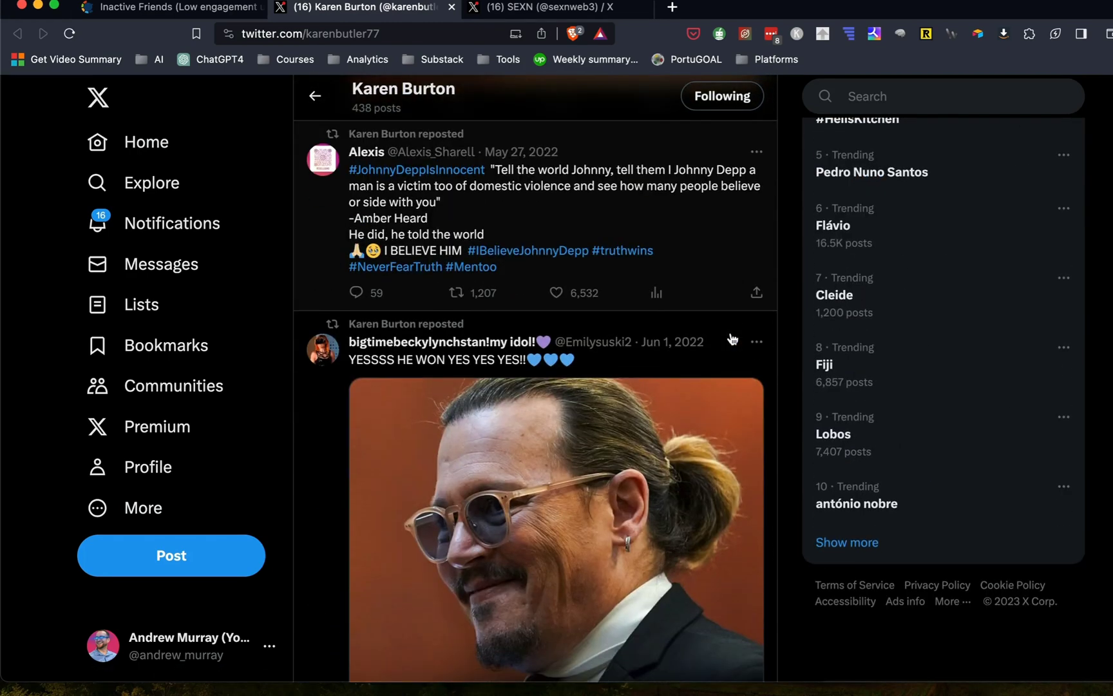
{"action": "scroll", "coordinate": [658, 373], "scroll_direction": "up", "scroll_amount": 20}
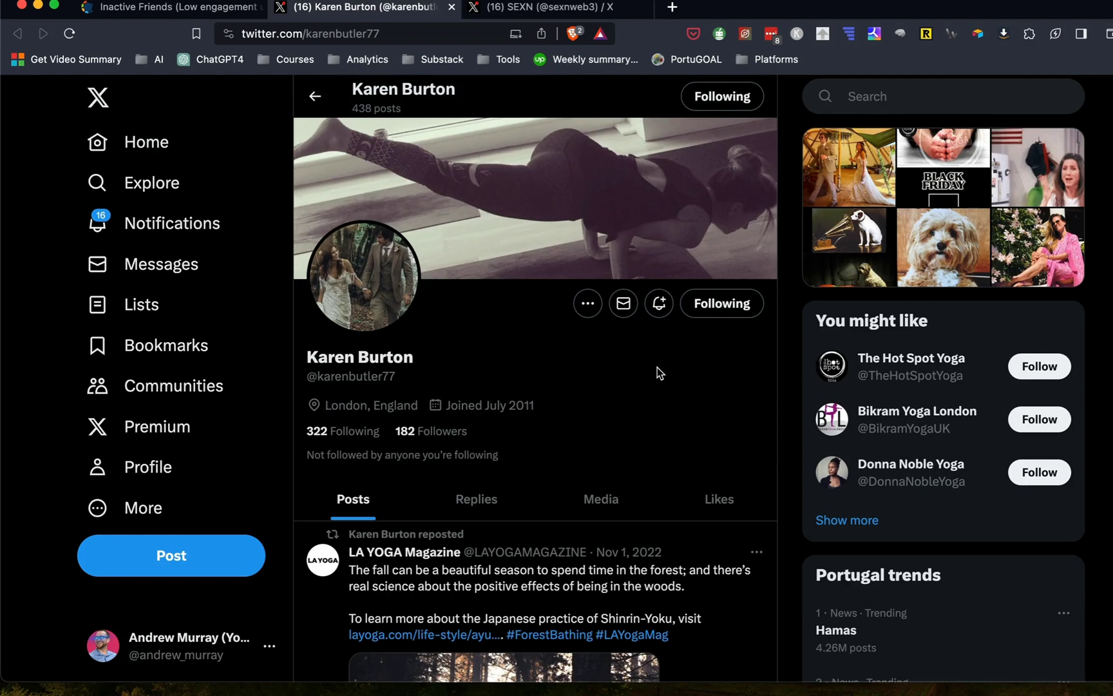
{"action": "left_click", "coordinate": [722, 304]}
{"action": "left_click", "coordinate": [604, 430]}
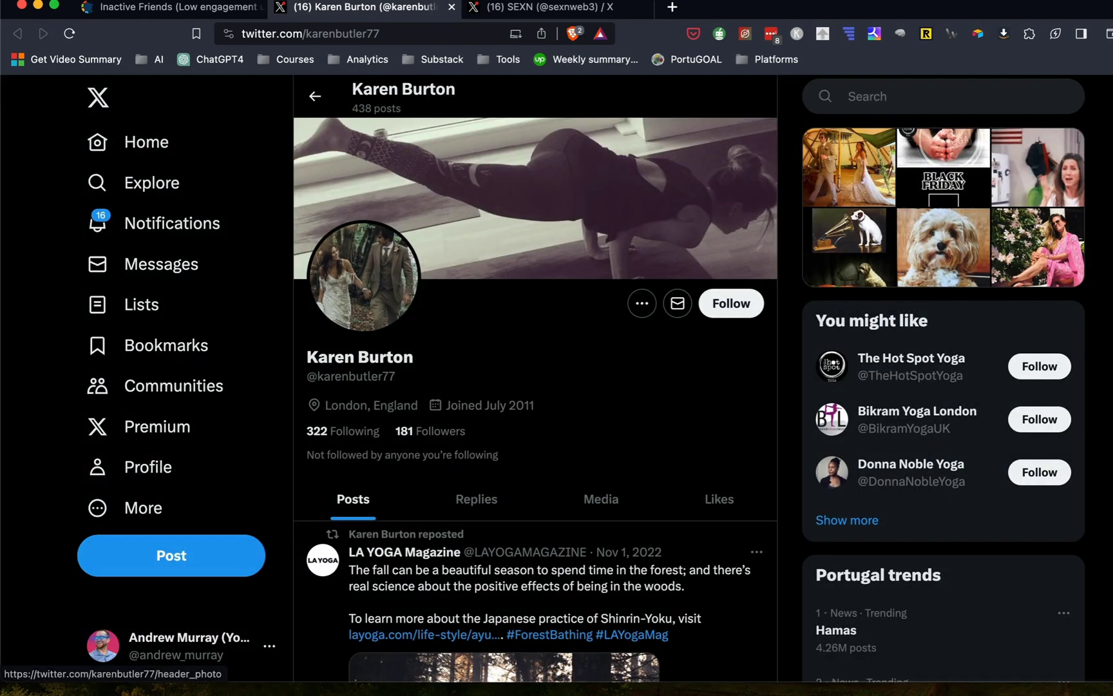
- Browse Phase Of Play's X posts, then go back to the inactive friends list and QApop's profile
{"action": "left_click", "coordinate": [166, 7]}
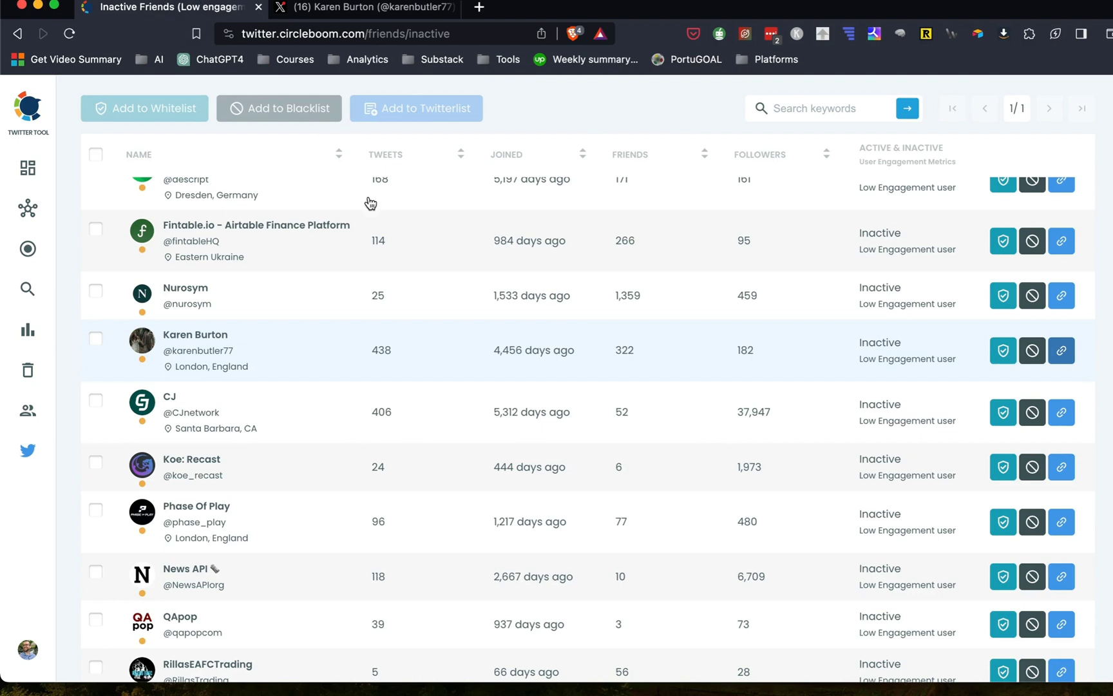
{"action": "scroll", "coordinate": [514, 440], "scroll_direction": "down", "scroll_amount": 3}
{"action": "scroll", "coordinate": [514, 439], "scroll_direction": "down", "scroll_amount": 2}
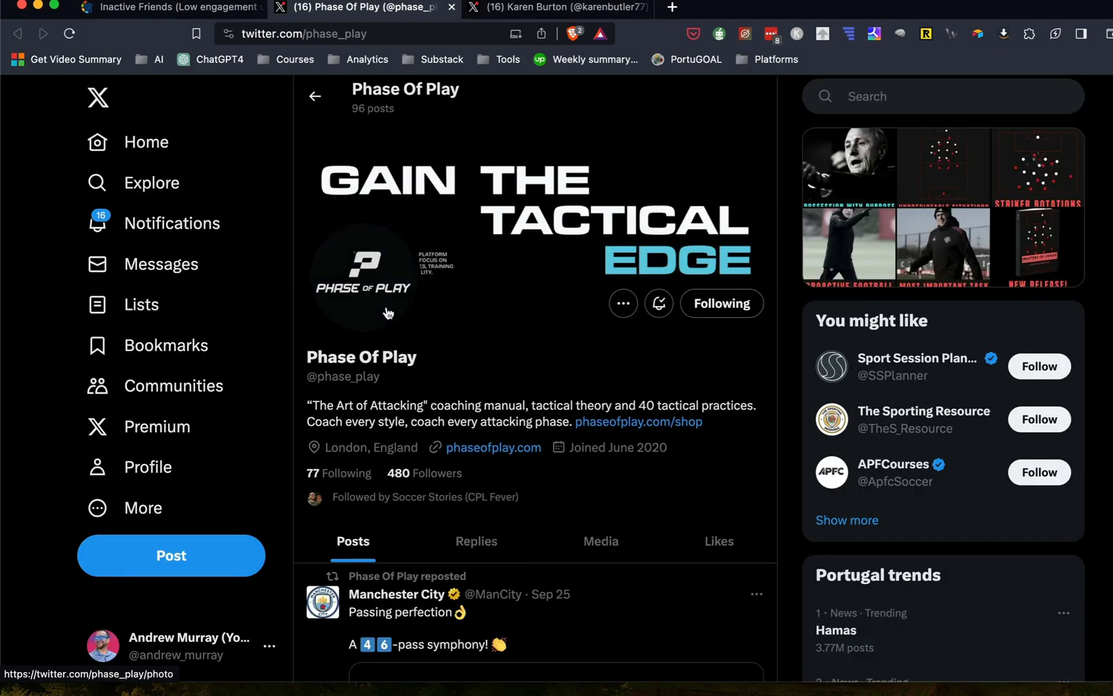
{"action": "scroll", "coordinate": [387, 277], "scroll_direction": "down", "scroll_amount": 2}
{"action": "scroll", "coordinate": [398, 416], "scroll_direction": "down", "scroll_amount": 7}
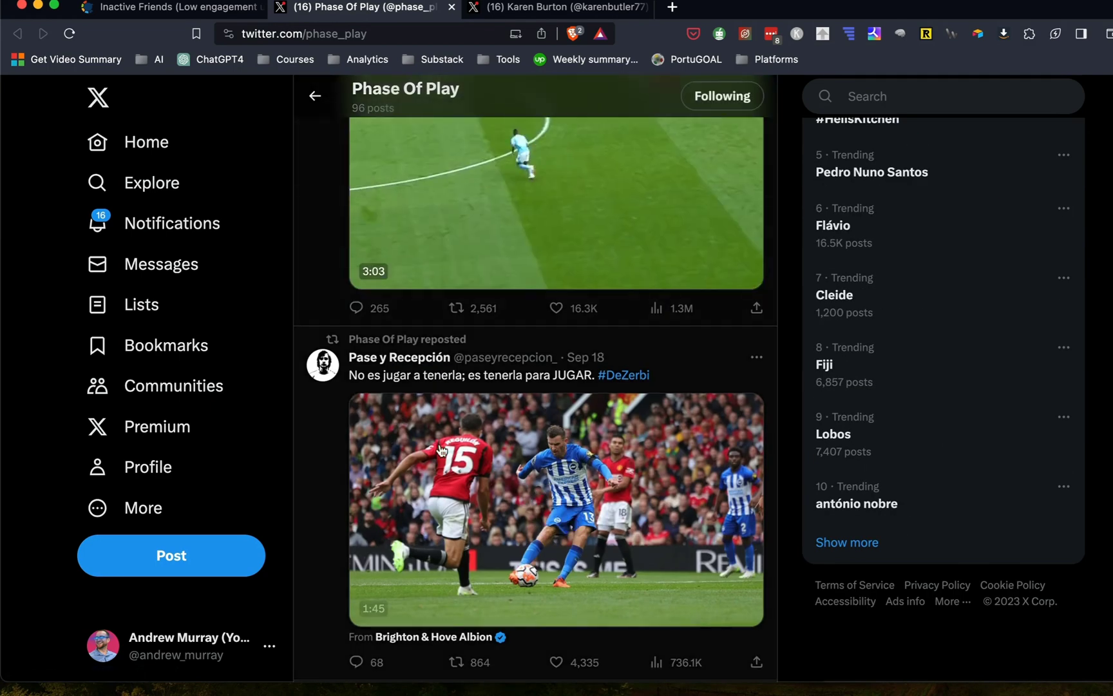
{"action": "left_click", "coordinate": [143, 7]}
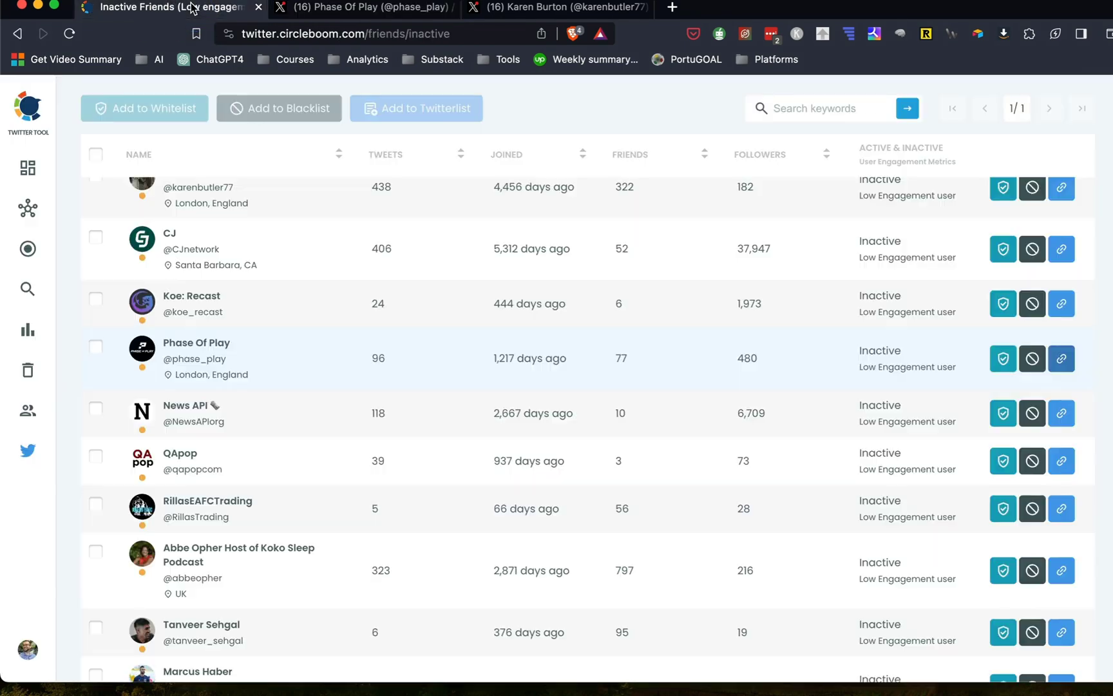
{"action": "scroll", "coordinate": [477, 388], "scroll_direction": "down", "scroll_amount": 3}
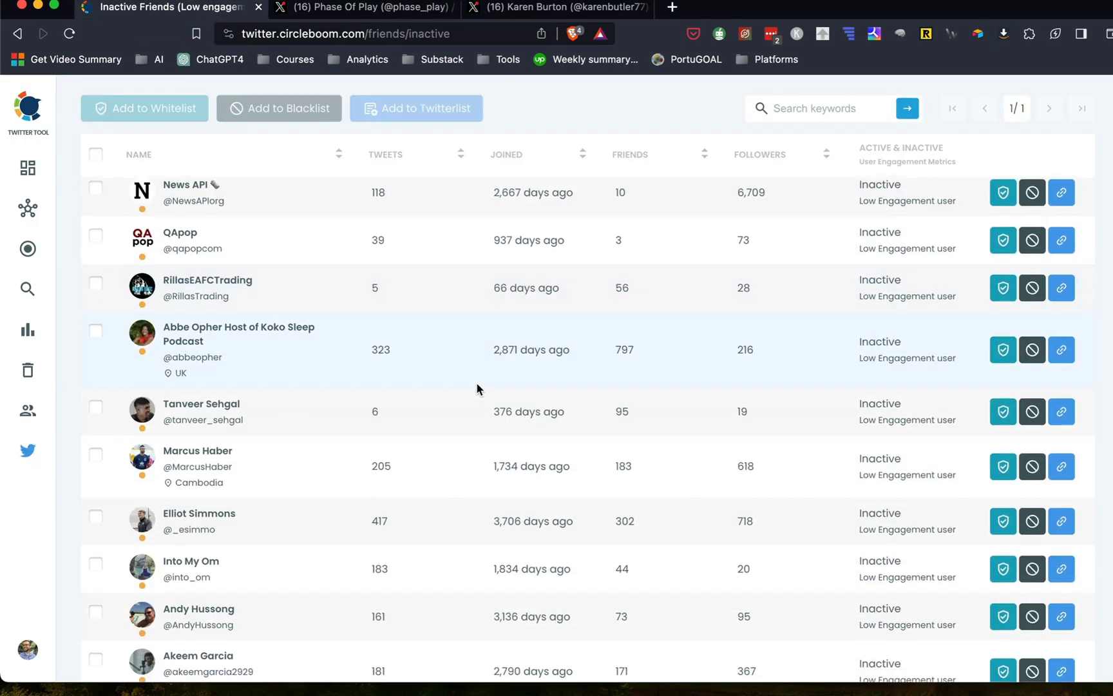
{"action": "scroll", "coordinate": [837, 431], "scroll_direction": "down", "scroll_amount": 1}
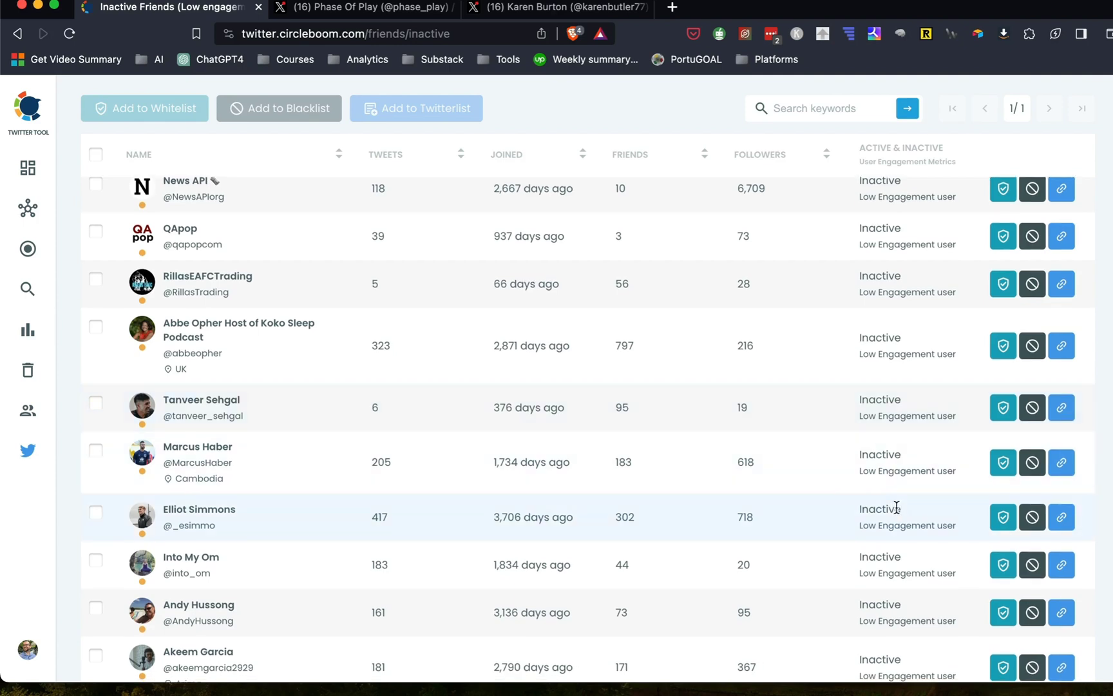
{"action": "scroll", "coordinate": [931, 523], "scroll_direction": "up", "scroll_amount": 2}
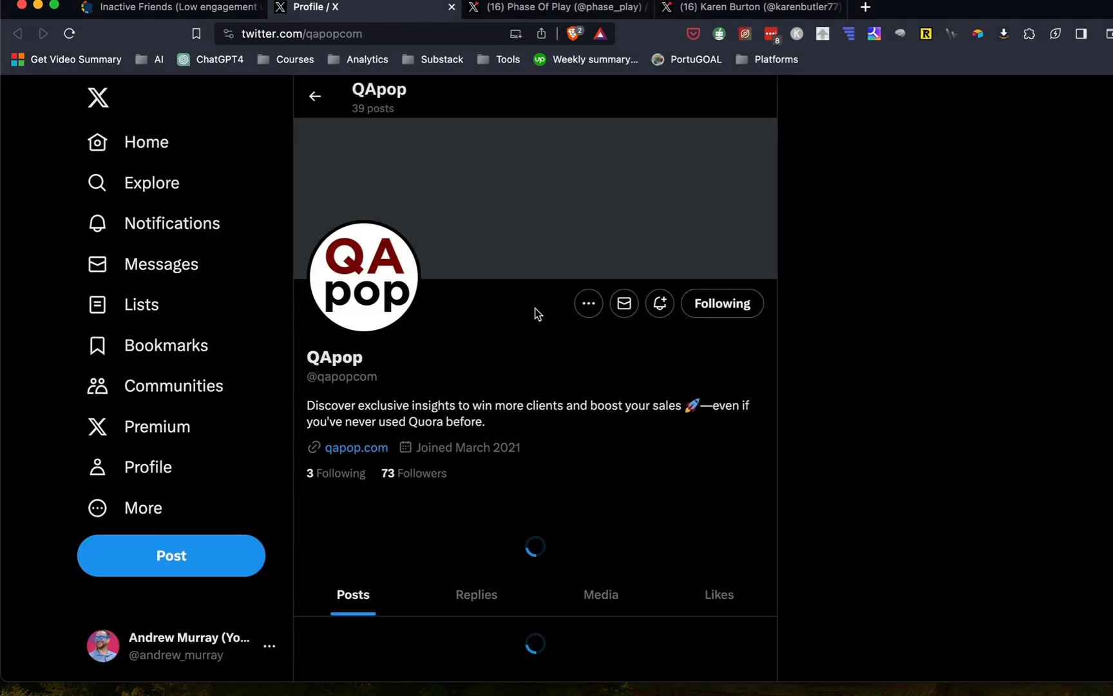
- Unfollow QApop on X, dropping its followers from 73 to 72
{"action": "left_click", "coordinate": [733, 304]}
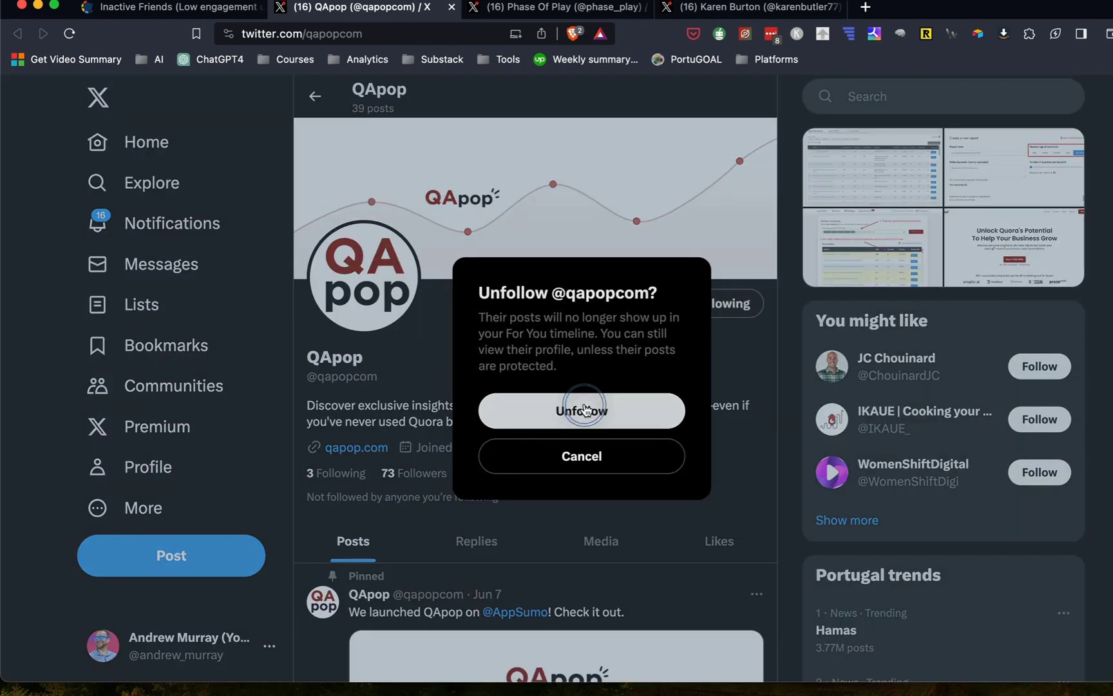
{"action": "left_click", "coordinate": [580, 405]}
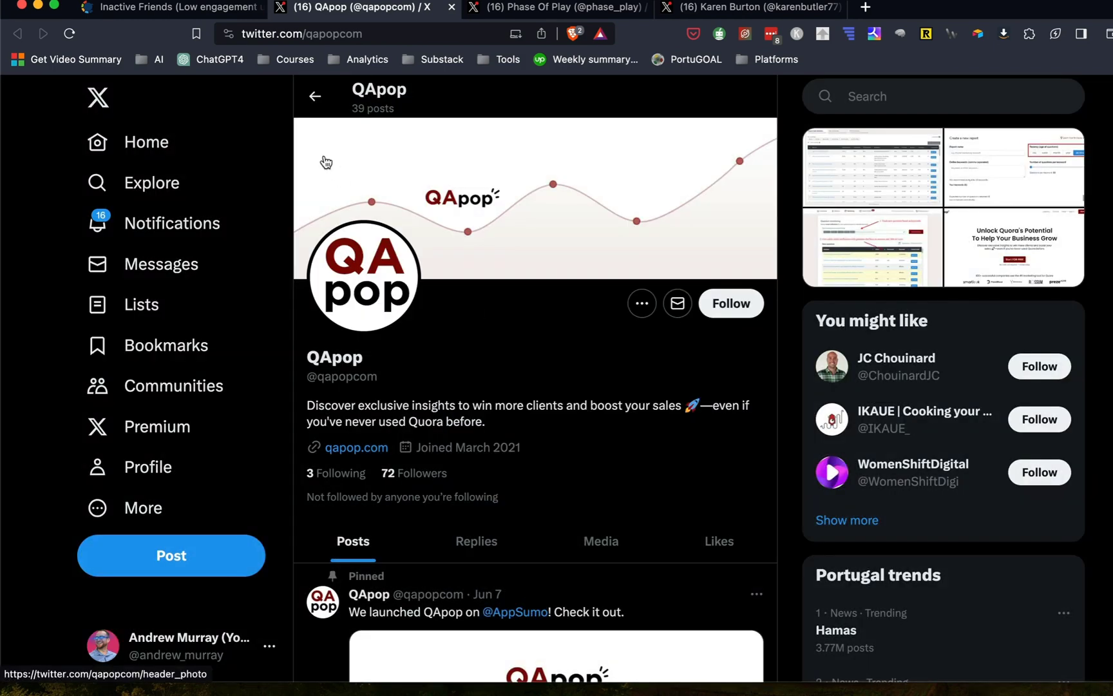
{"action": "left_click", "coordinate": [174, 7]}
{"action": "scroll", "coordinate": [665, 336], "scroll_direction": "up", "scroll_amount": 15}
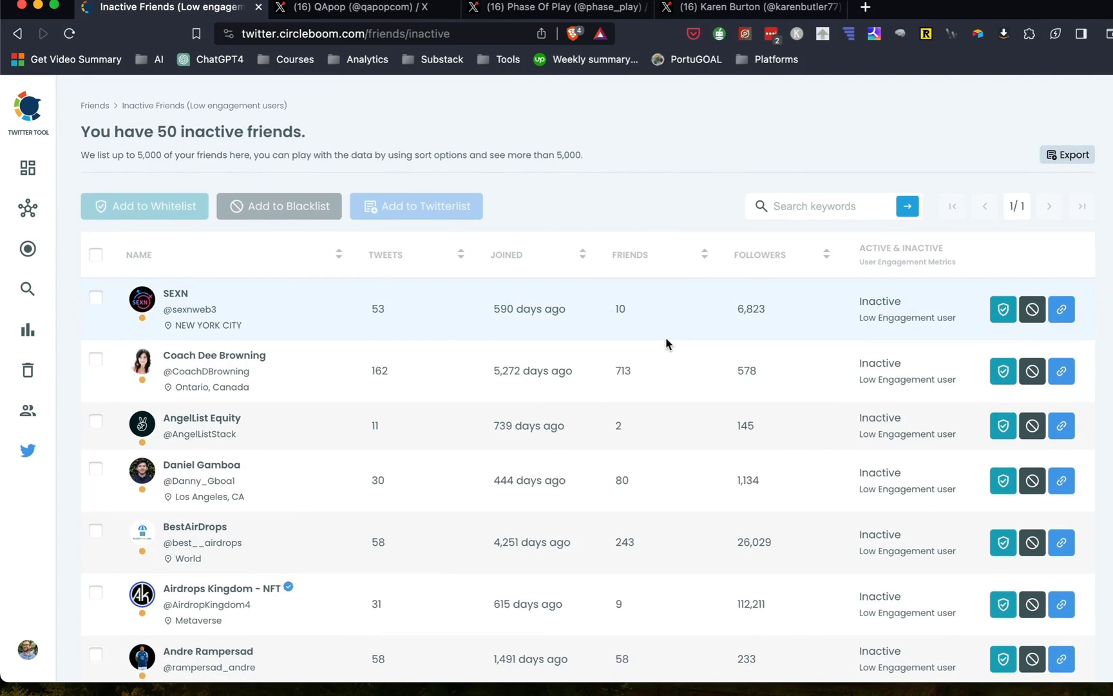
- View the list of 4 fake/spam friends from the dashboard, then return to the dashboard
{"action": "scroll", "coordinate": [665, 336], "scroll_direction": "down", "scroll_amount": 15}
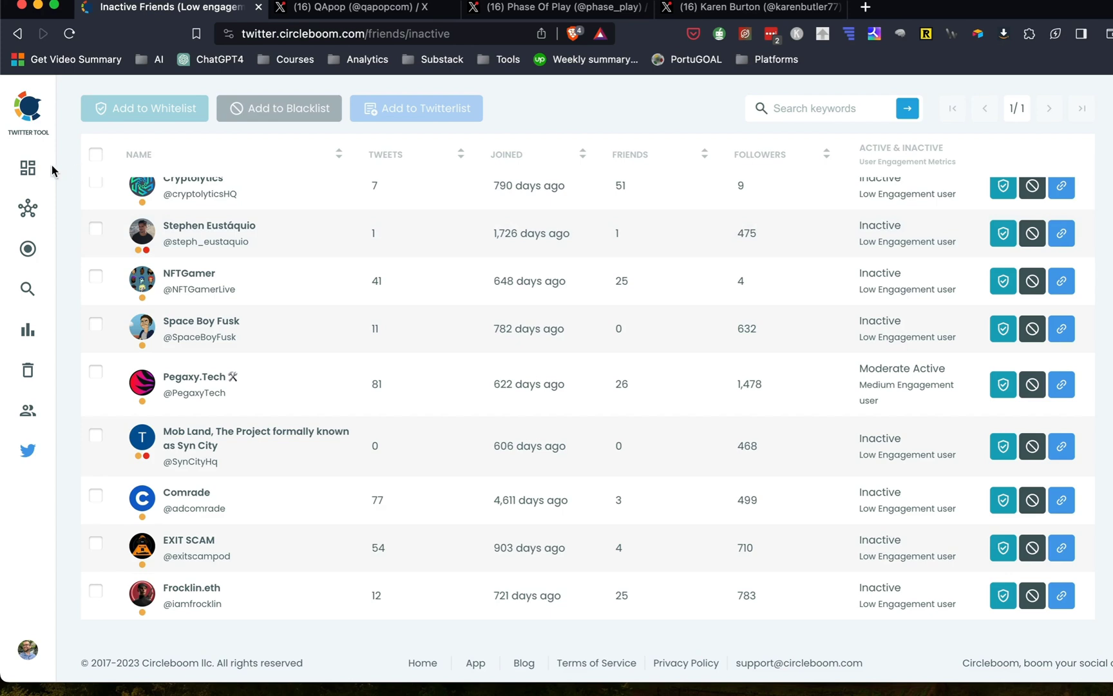
{"action": "left_click", "coordinate": [29, 168]}
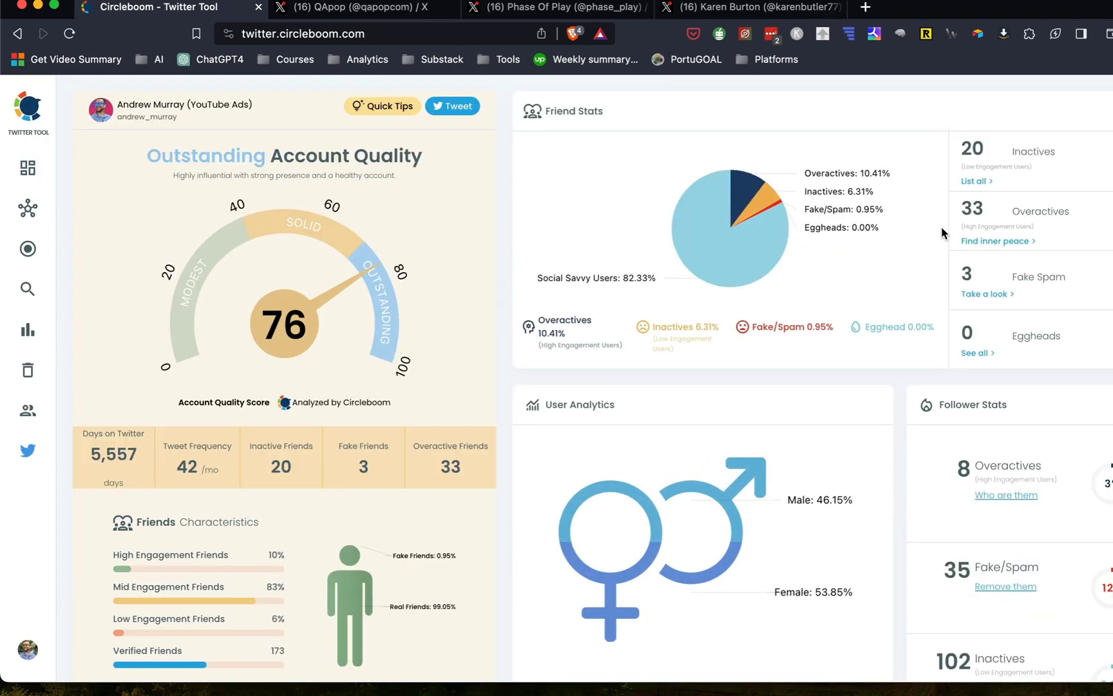
{"action": "left_click", "coordinate": [990, 293]}
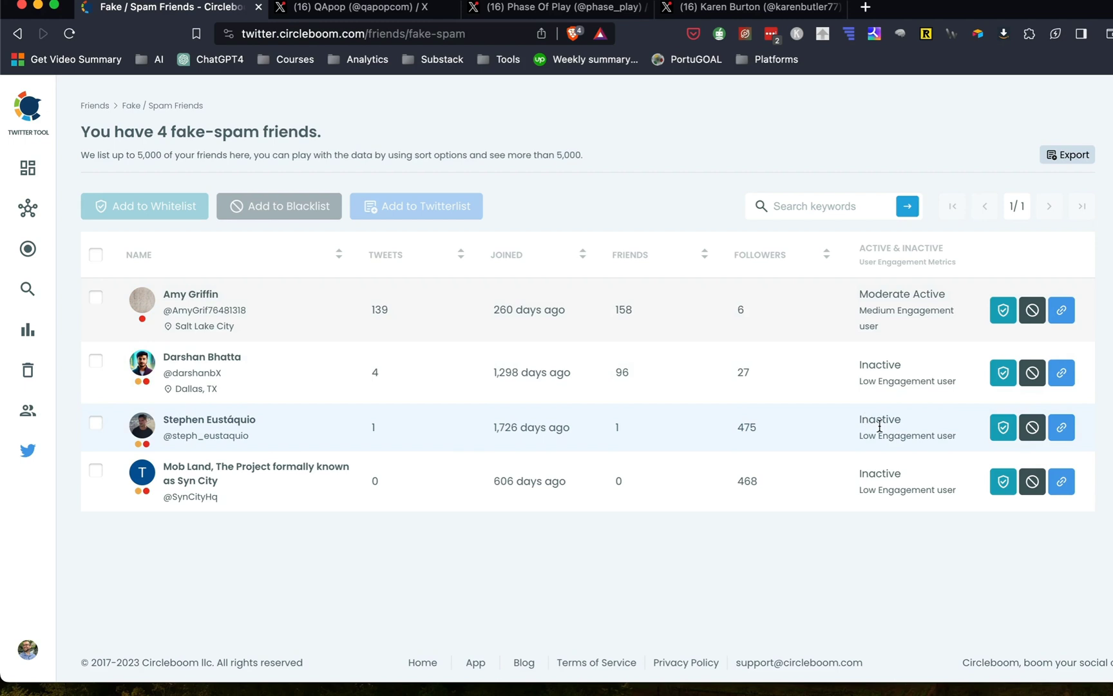
{"action": "left_click", "coordinate": [19, 36]}
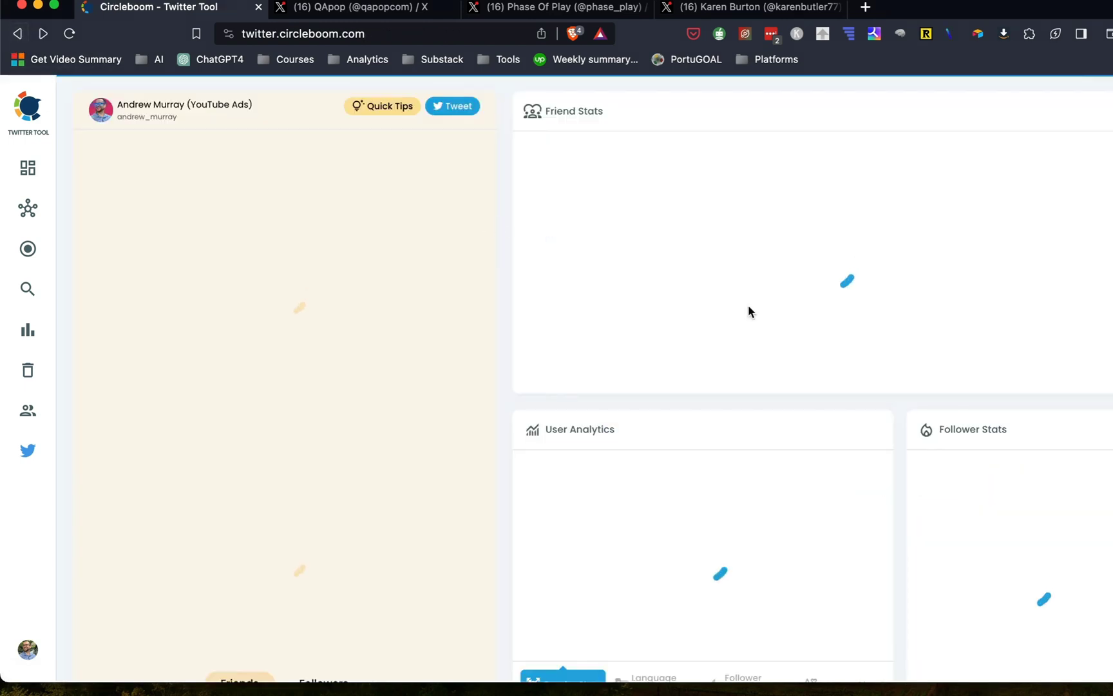
- Open the list of 337 overactive followers and scroll through it
{"action": "scroll", "coordinate": [1003, 446], "scroll_direction": "down", "scroll_amount": 3}
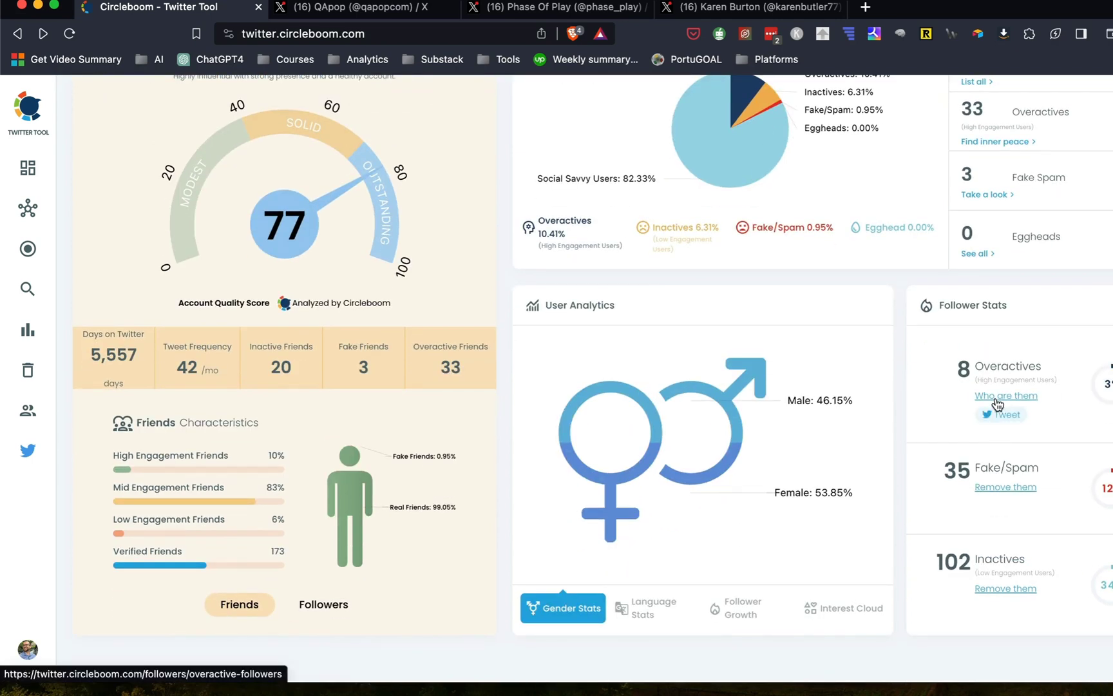
{"action": "left_click", "coordinate": [996, 400]}
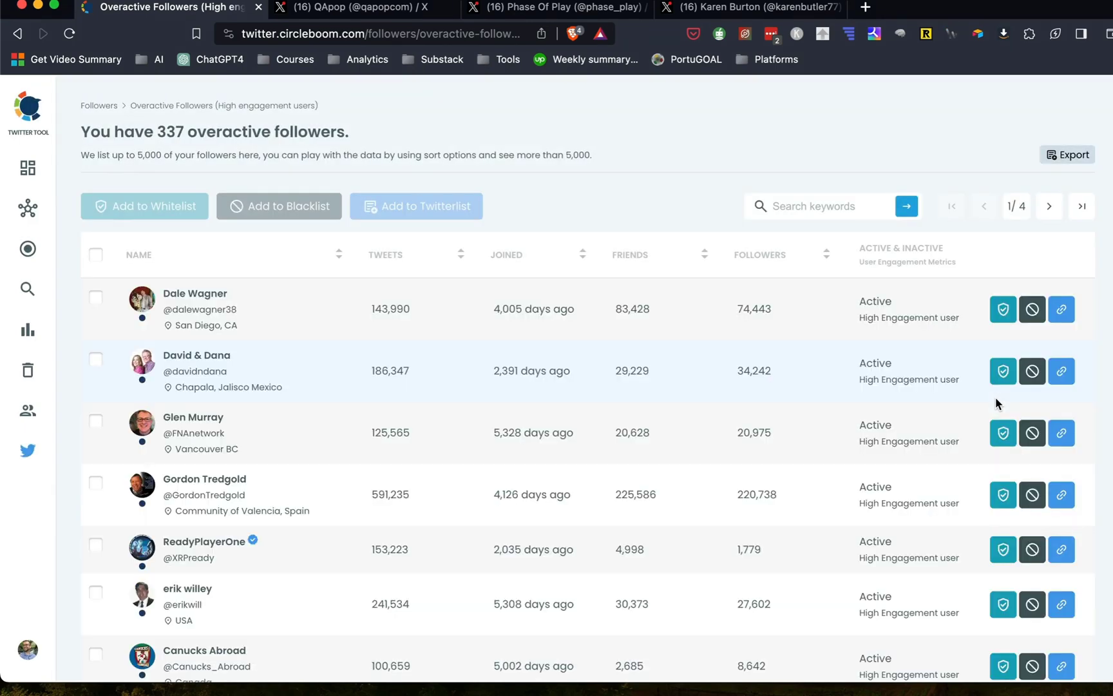
{"action": "scroll", "coordinate": [996, 402], "scroll_direction": "down", "scroll_amount": 3}
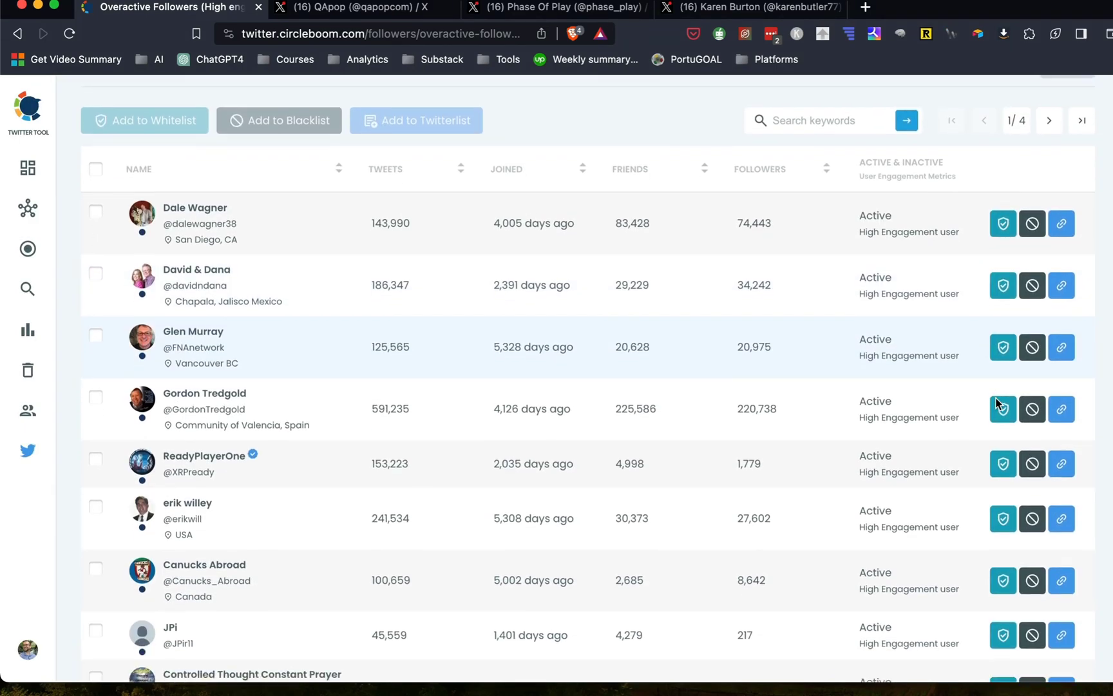
{"action": "scroll", "coordinate": [995, 402], "scroll_direction": "down", "scroll_amount": 3}
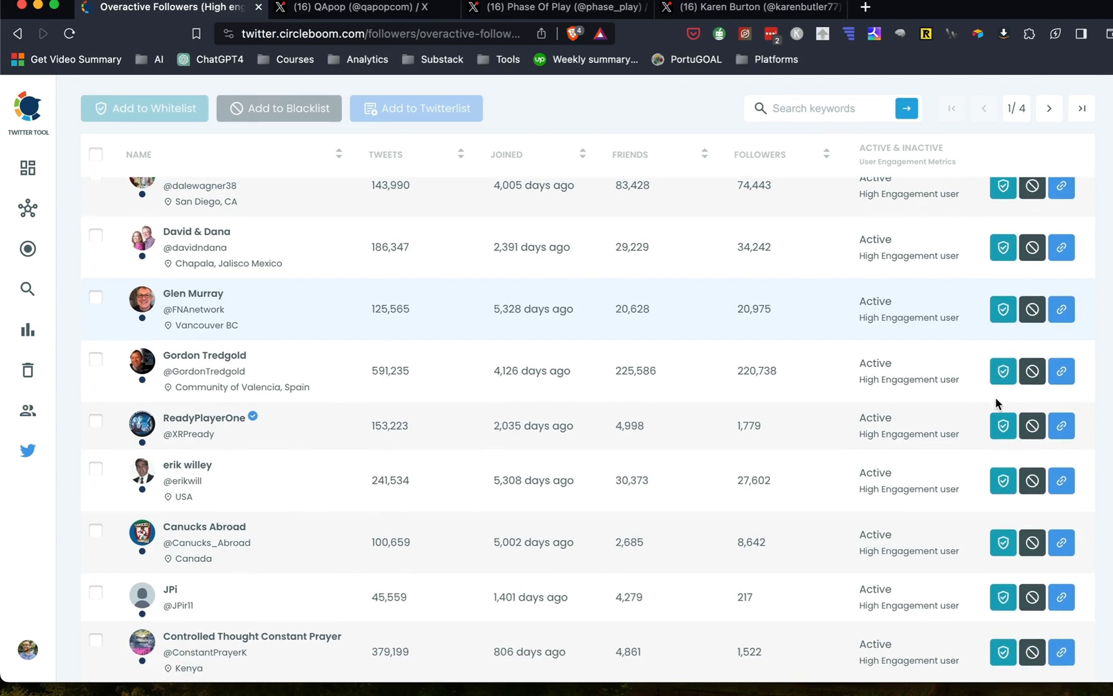
{"action": "scroll", "coordinate": [996, 403], "scroll_direction": "down", "scroll_amount": 20}
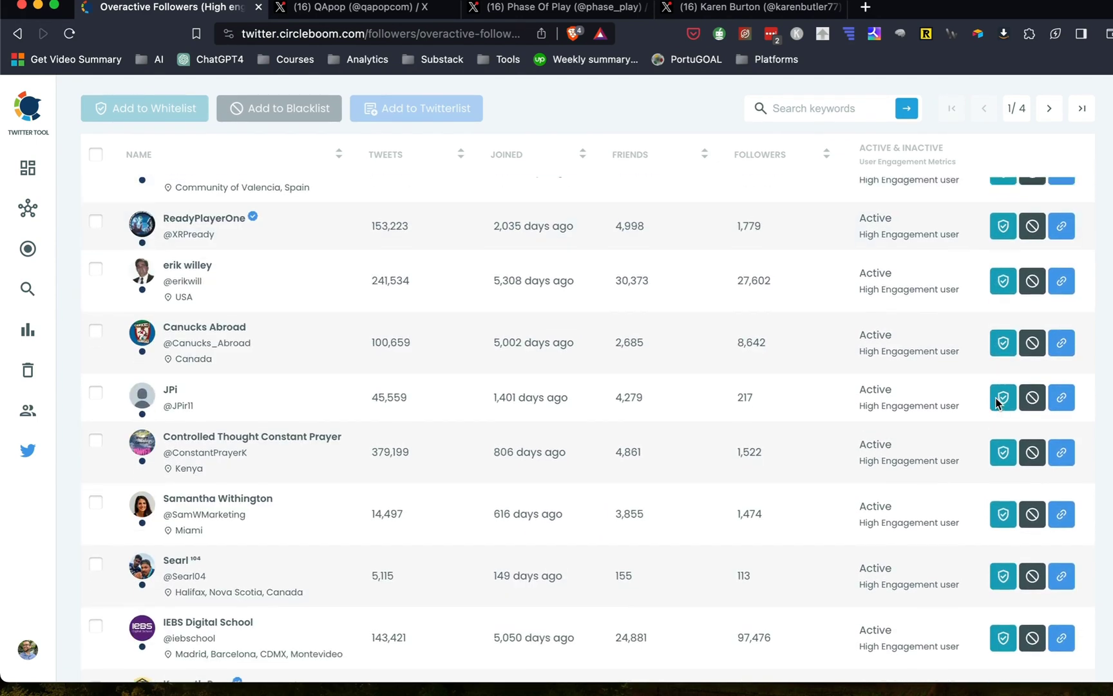
{"action": "scroll", "coordinate": [994, 397], "scroll_direction": "down", "scroll_amount": 5}
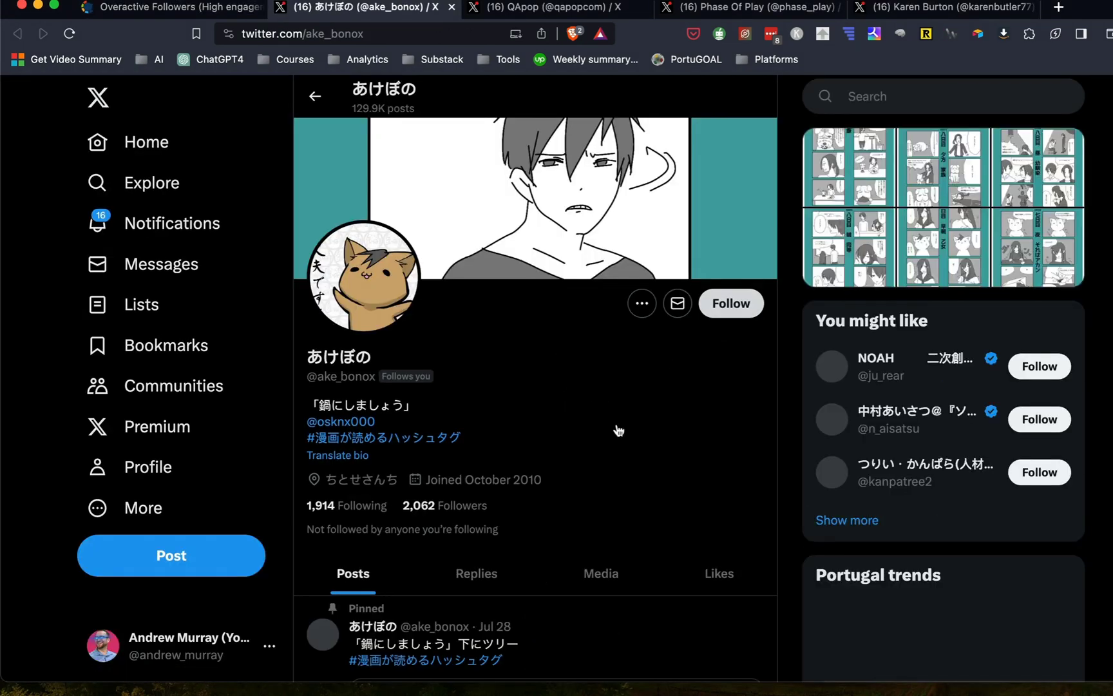
- Follow back the open overactive follower, bringing their followers to 2,063
{"action": "scroll", "coordinate": [612, 435], "scroll_direction": "down", "scroll_amount": 3}
{"action": "scroll", "coordinate": [610, 440], "scroll_direction": "down", "scroll_amount": 2}
{"action": "scroll", "coordinate": [610, 441], "scroll_direction": "up", "scroll_amount": 5}
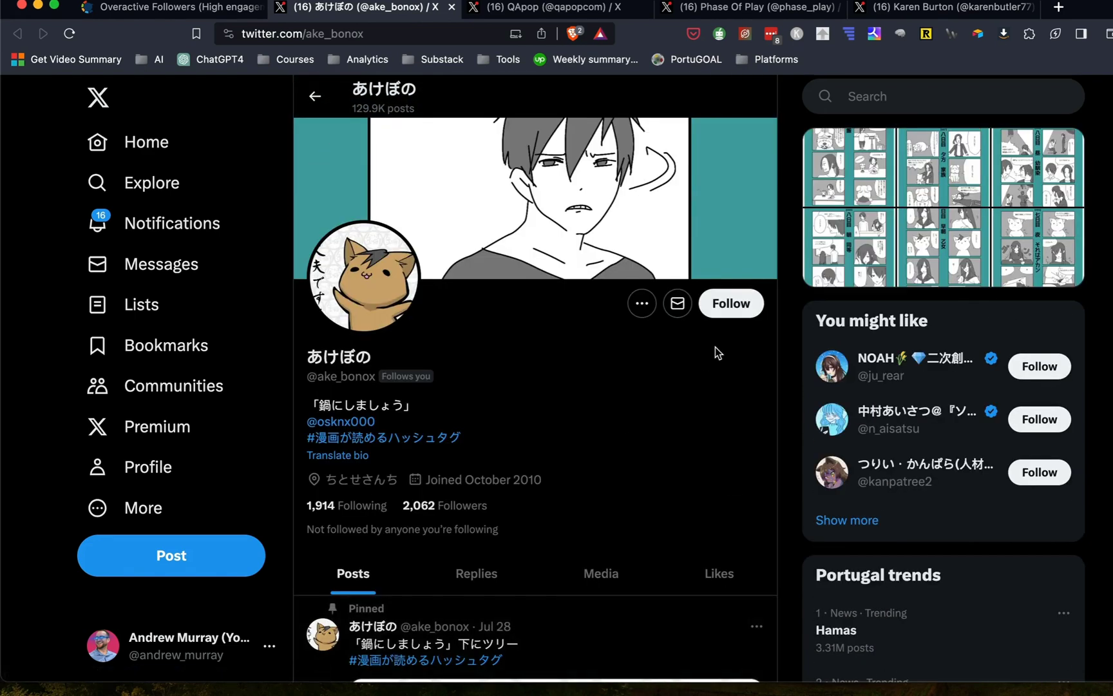
{"action": "left_click", "coordinate": [728, 303]}
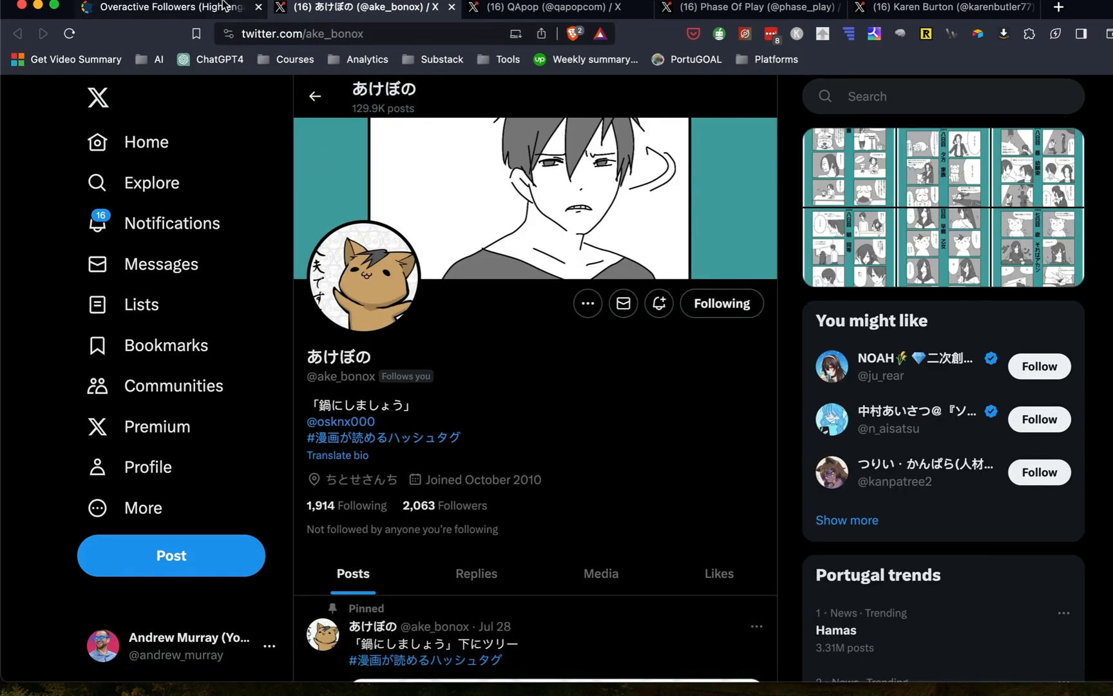
{"action": "left_click", "coordinate": [170, 7]}
{"action": "scroll", "coordinate": [829, 352], "scroll_direction": "down", "scroll_amount": 5}
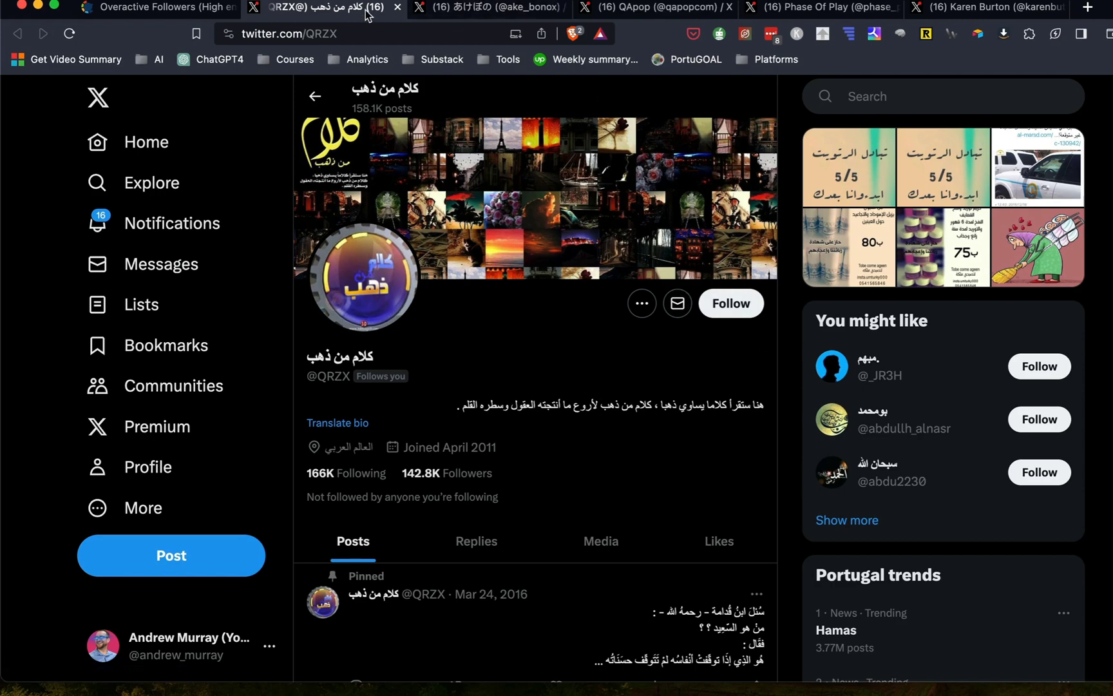
- Close the second follower's X profile and scroll further down the overactive followers list
{"action": "left_click", "coordinate": [398, 7]}
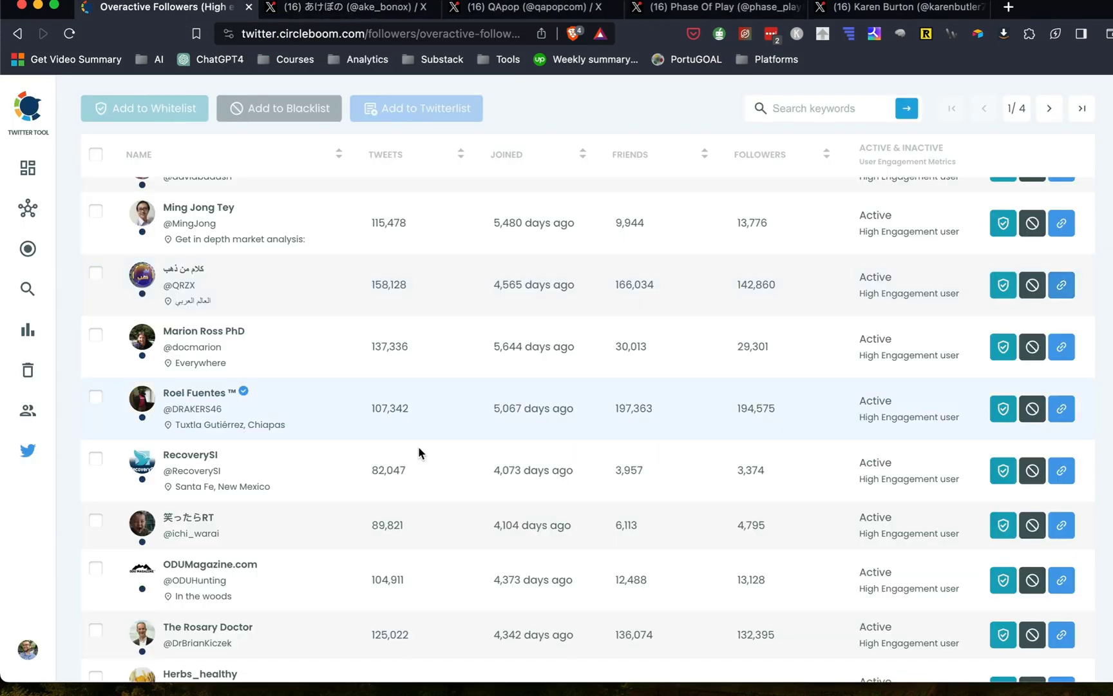
{"action": "scroll", "coordinate": [418, 447], "scroll_direction": "down", "scroll_amount": 5}
{"action": "scroll", "coordinate": [418, 446], "scroll_direction": "down", "scroll_amount": 15}
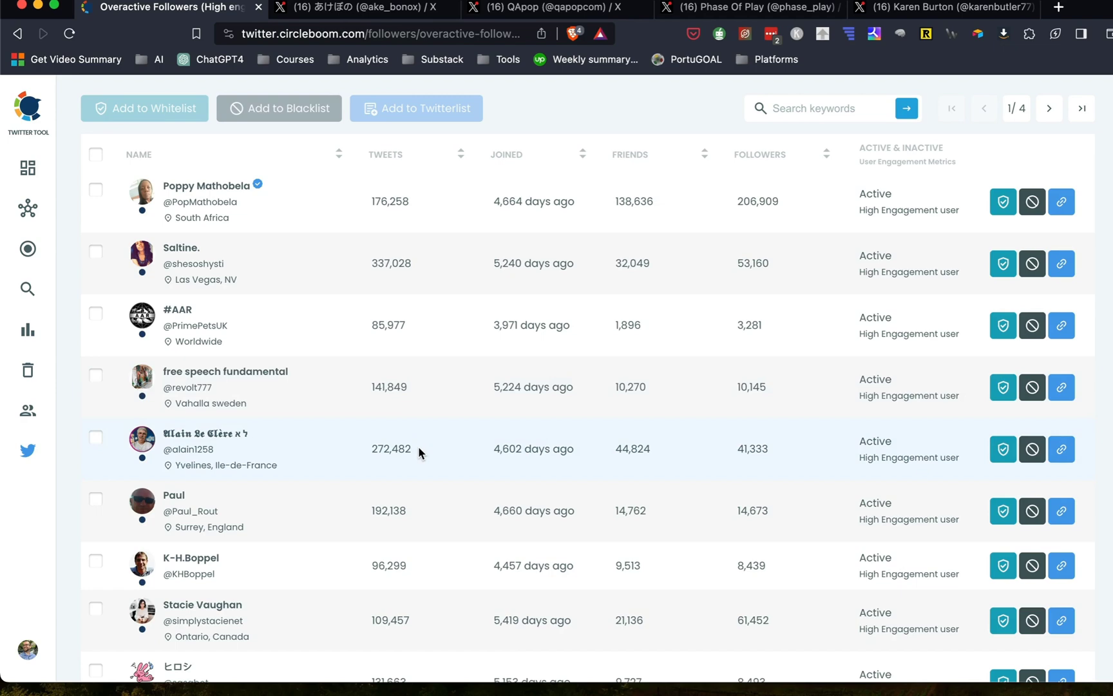
{"action": "scroll", "coordinate": [418, 446], "scroll_direction": "down", "scroll_amount": 8}
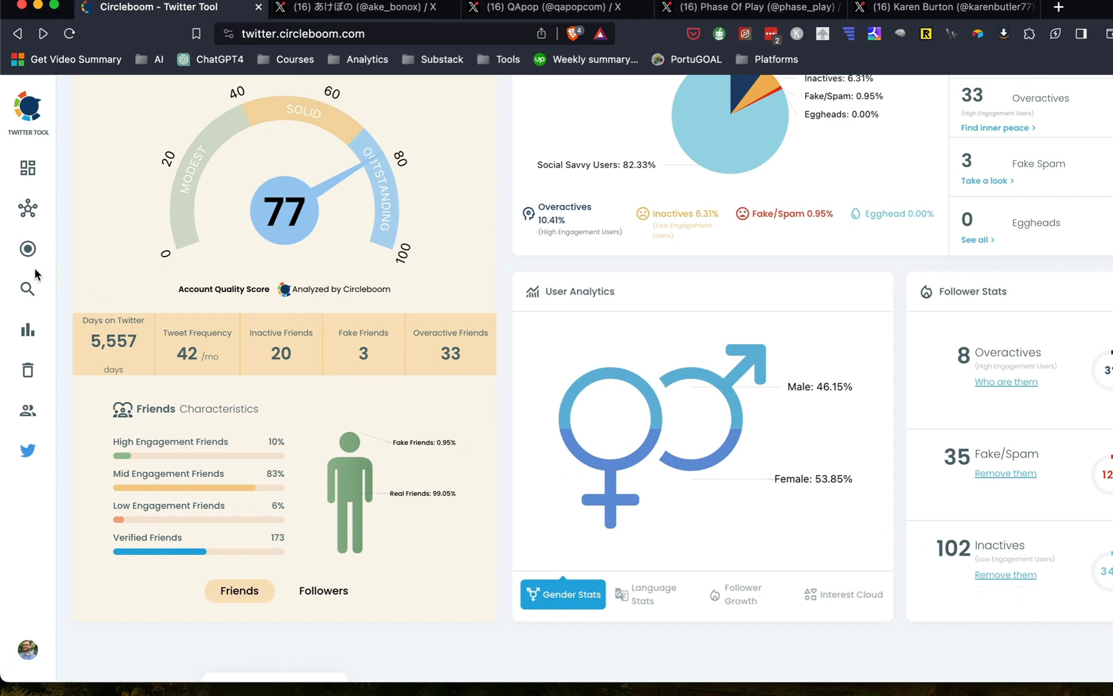
- Return to the Circleboom dashboard and check the account for egghead friends
{"action": "left_click", "coordinate": [24, 109]}
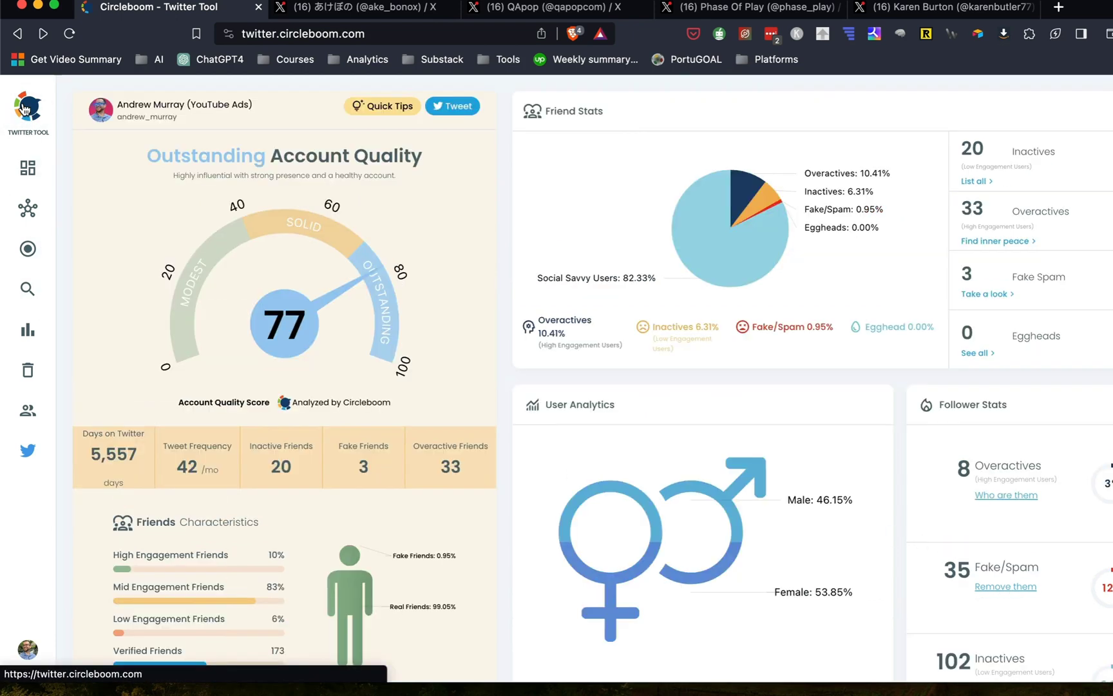
{"action": "scroll", "coordinate": [266, 271], "scroll_direction": "down", "scroll_amount": 5}
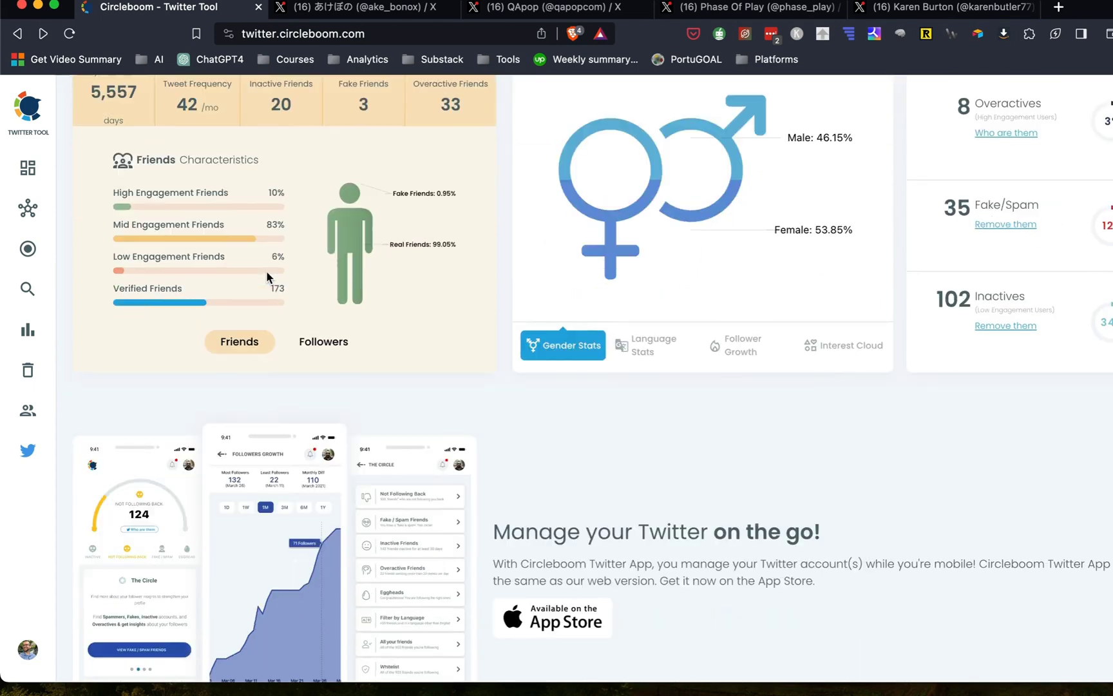
{"action": "scroll", "coordinate": [267, 277], "scroll_direction": "down", "scroll_amount": 2}
{"action": "mouse_move", "coordinate": [36, 248]}
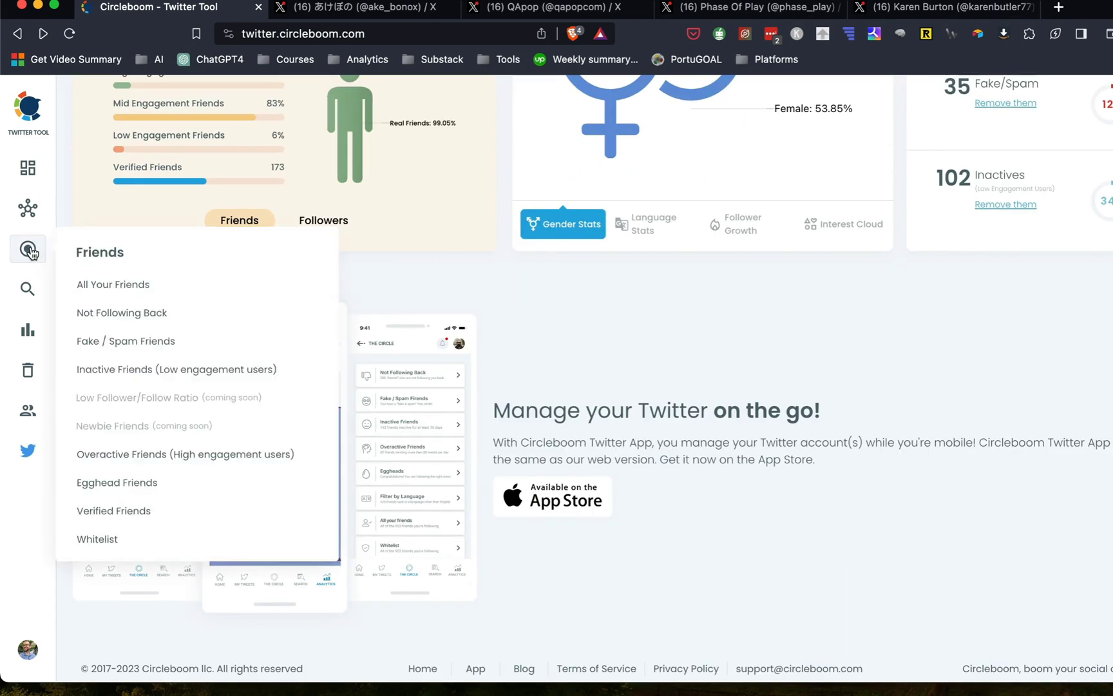
{"action": "left_click", "coordinate": [121, 484]}
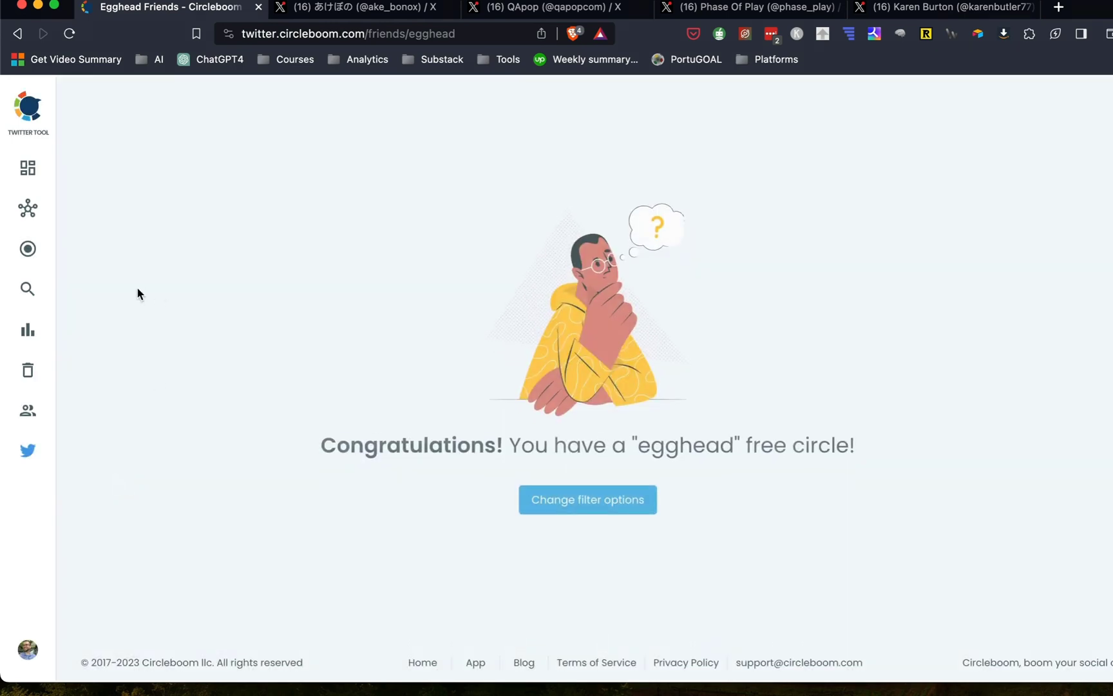
- Go from the egghead-free Egghead Friends result to the Smart Search page
{"action": "mouse_move", "coordinate": [27, 329]}
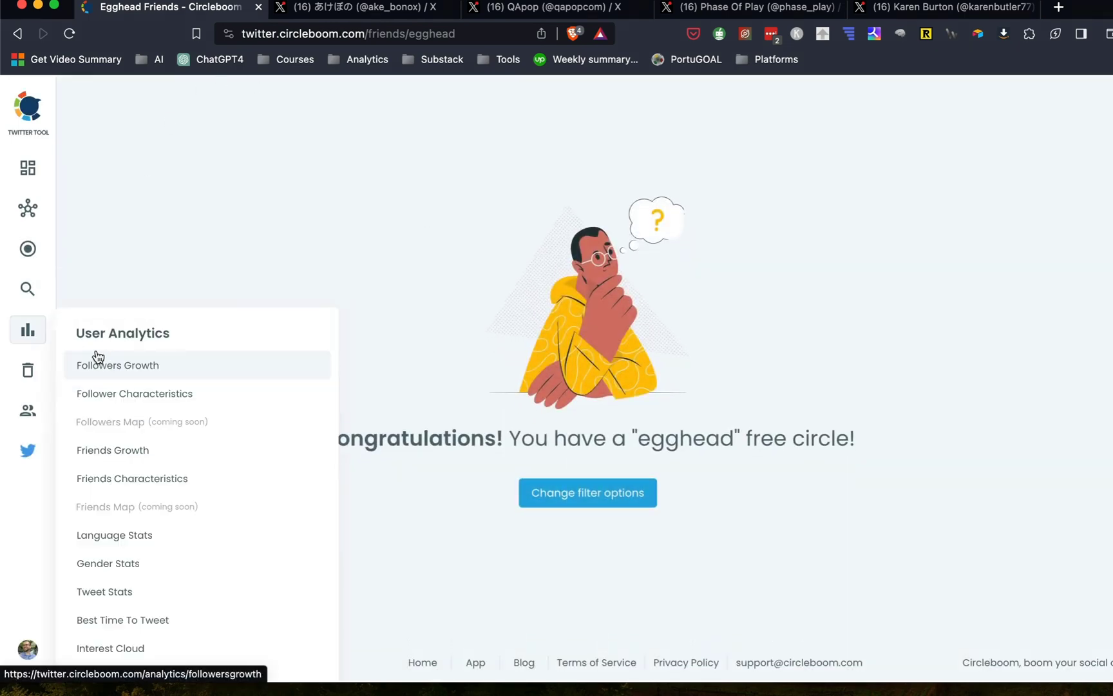
{"action": "mouse_move", "coordinate": [28, 255]}
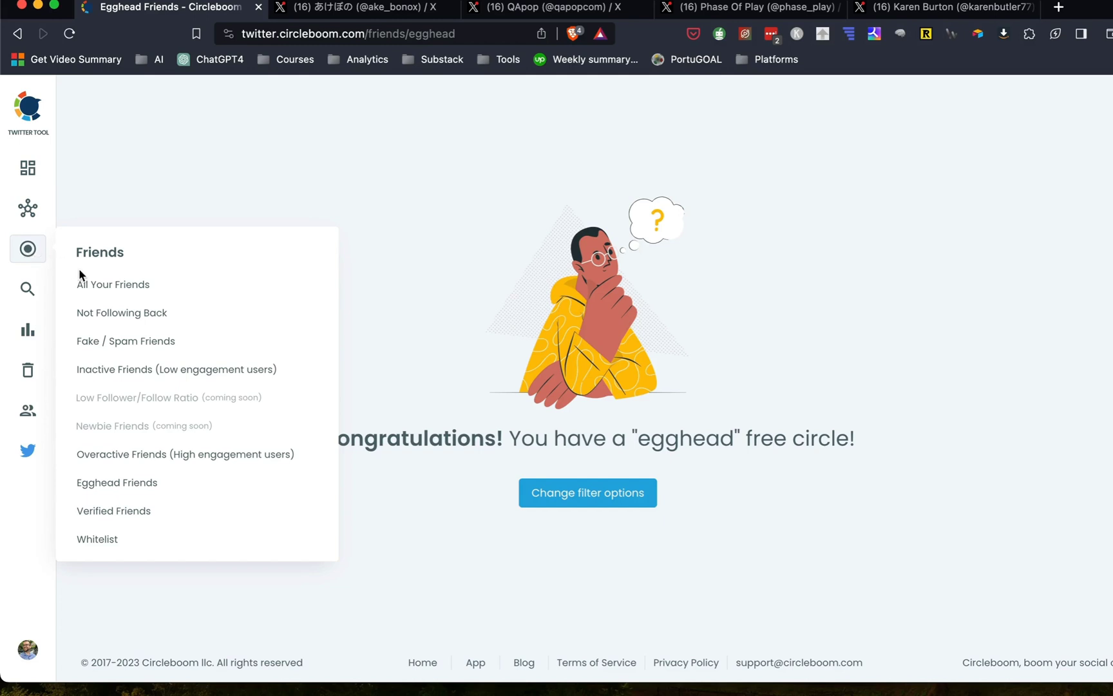
{"action": "mouse_move", "coordinate": [39, 300]}
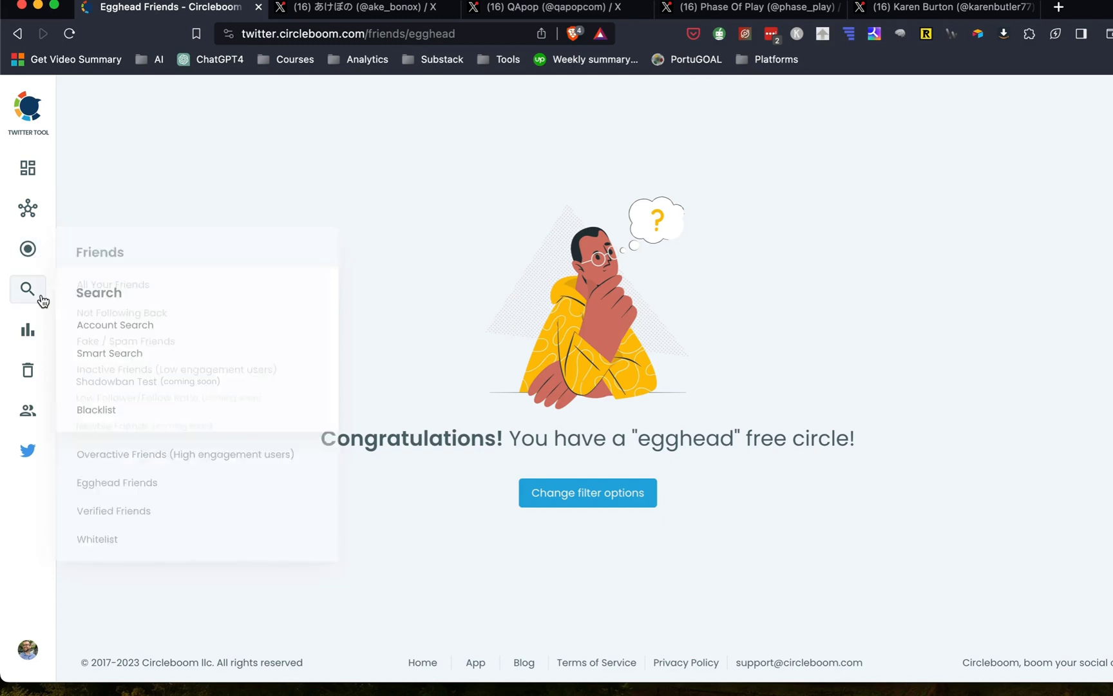
{"action": "left_click", "coordinate": [107, 352]}
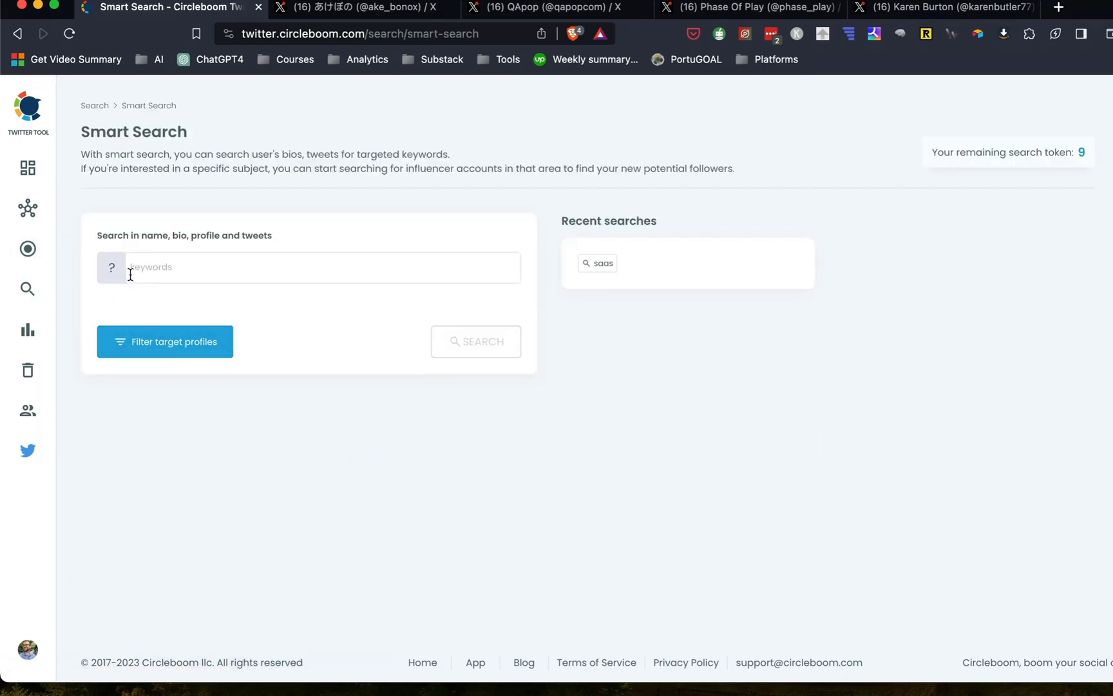
- Replace the 'saas' keyword with 'aweber' in Smart Search and run the search
{"action": "left_click", "coordinate": [155, 267]}
{"action": "left_click", "coordinate": [217, 273]}
{"action": "type", "text": "saas"}
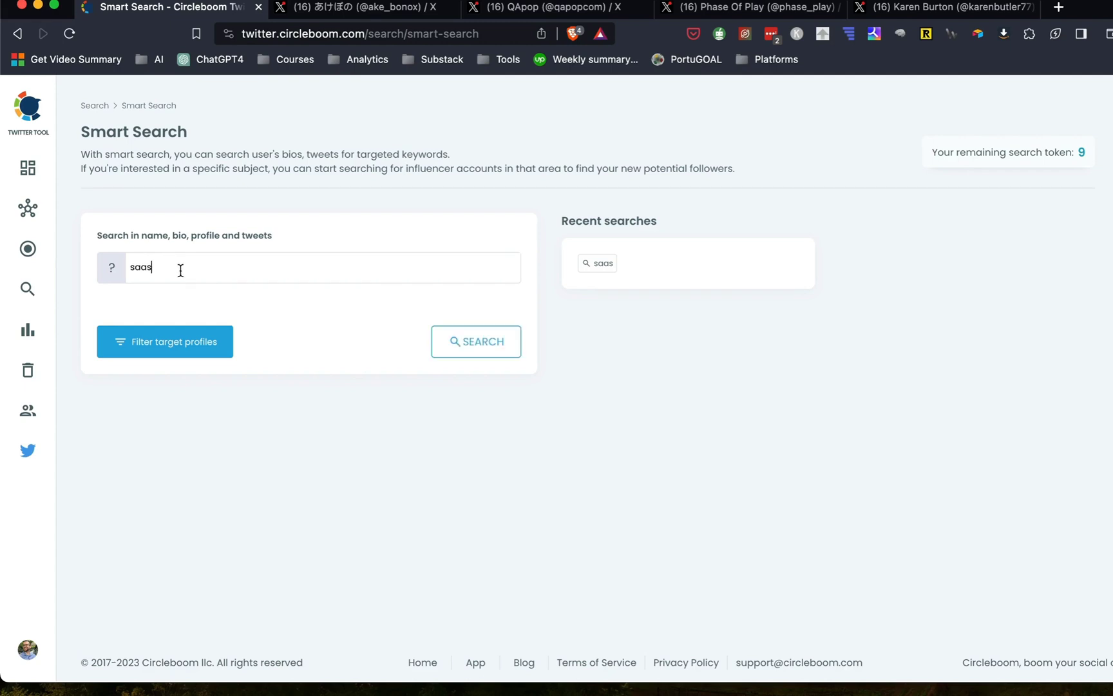
{"action": "double_click", "coordinate": [181, 270]}
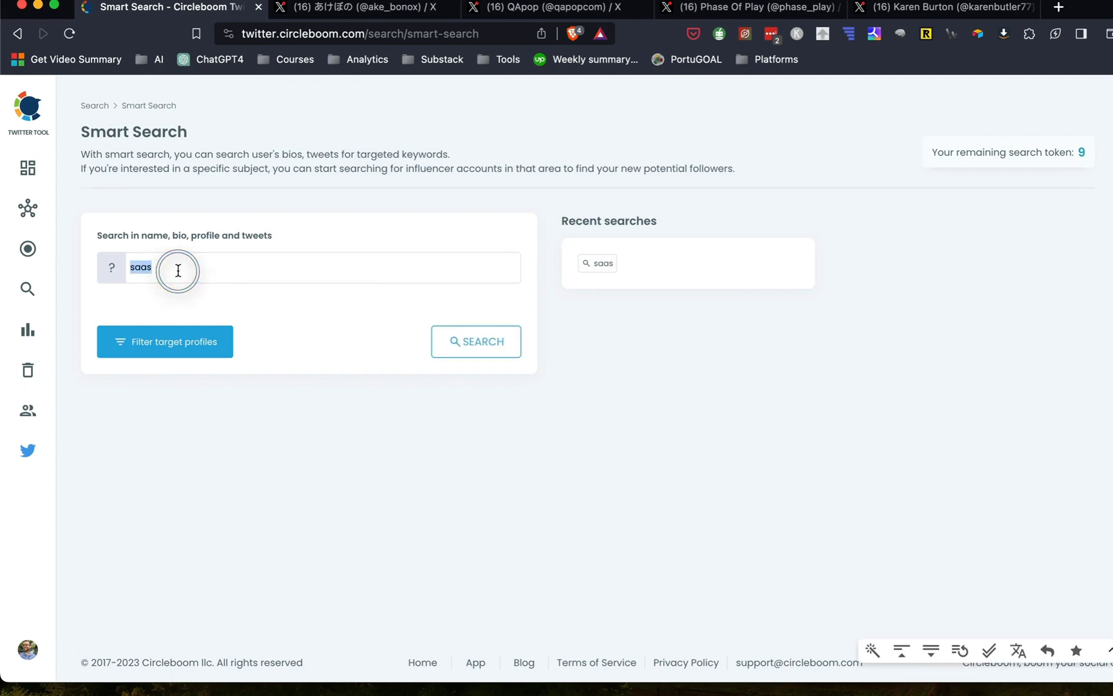
{"action": "type", "text": "awe"}
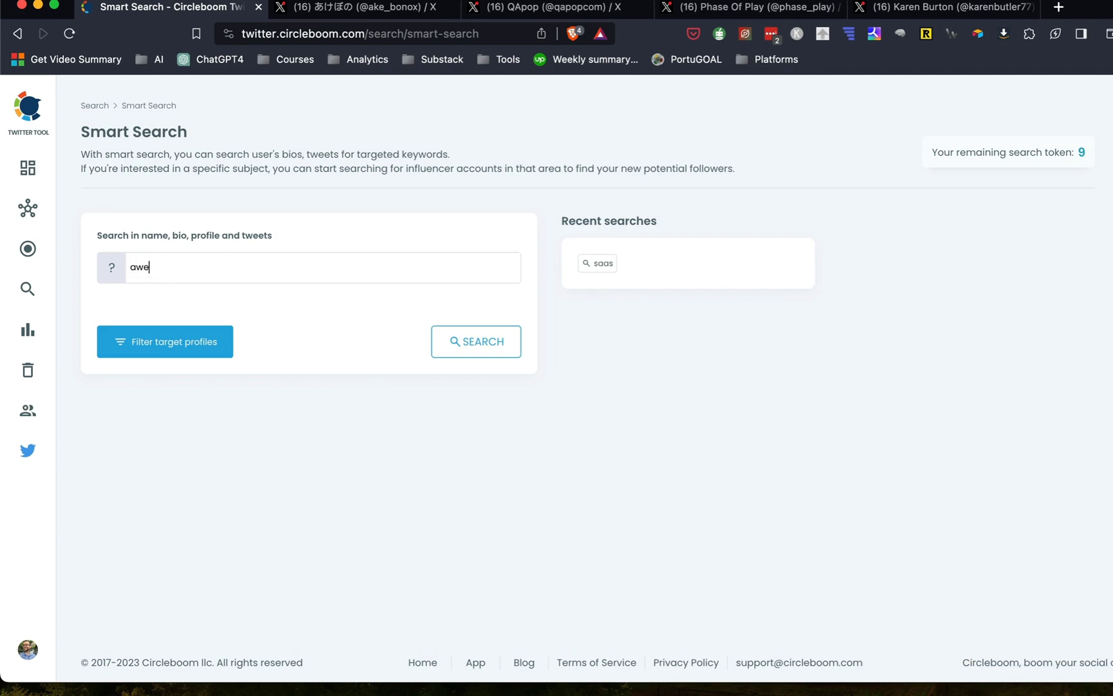
{"action": "type", "text": "ber"}
{"action": "left_click", "coordinate": [474, 350]}
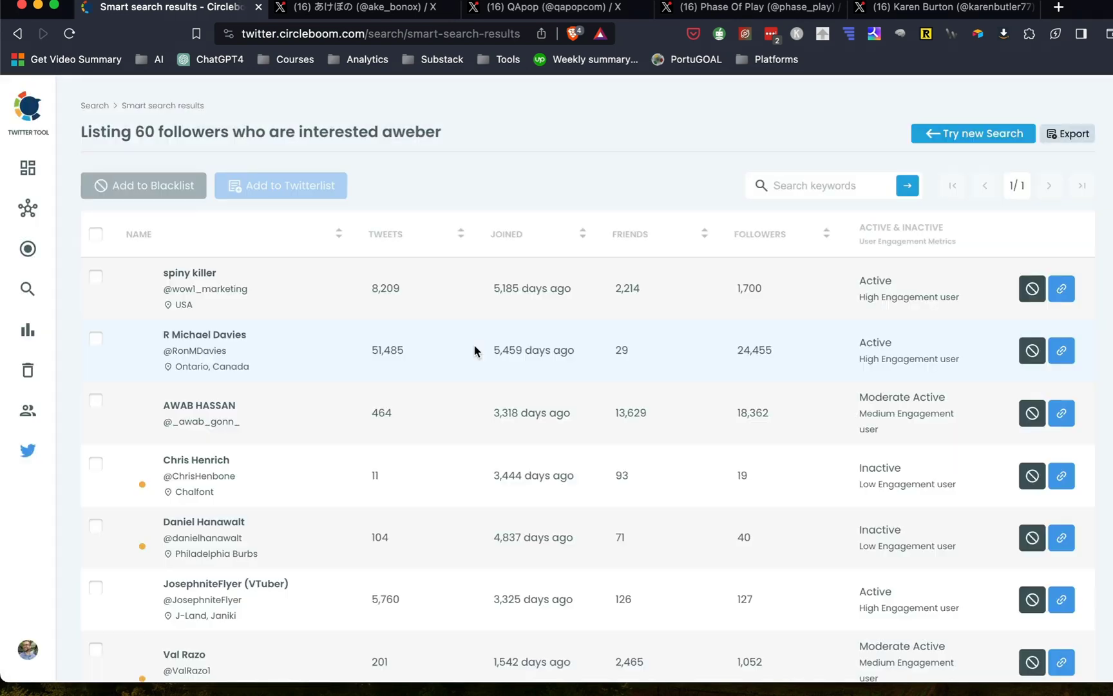
- Scroll through the 60 users returned by the aweber search
{"action": "scroll", "coordinate": [474, 351], "scroll_direction": "down", "scroll_amount": 3}
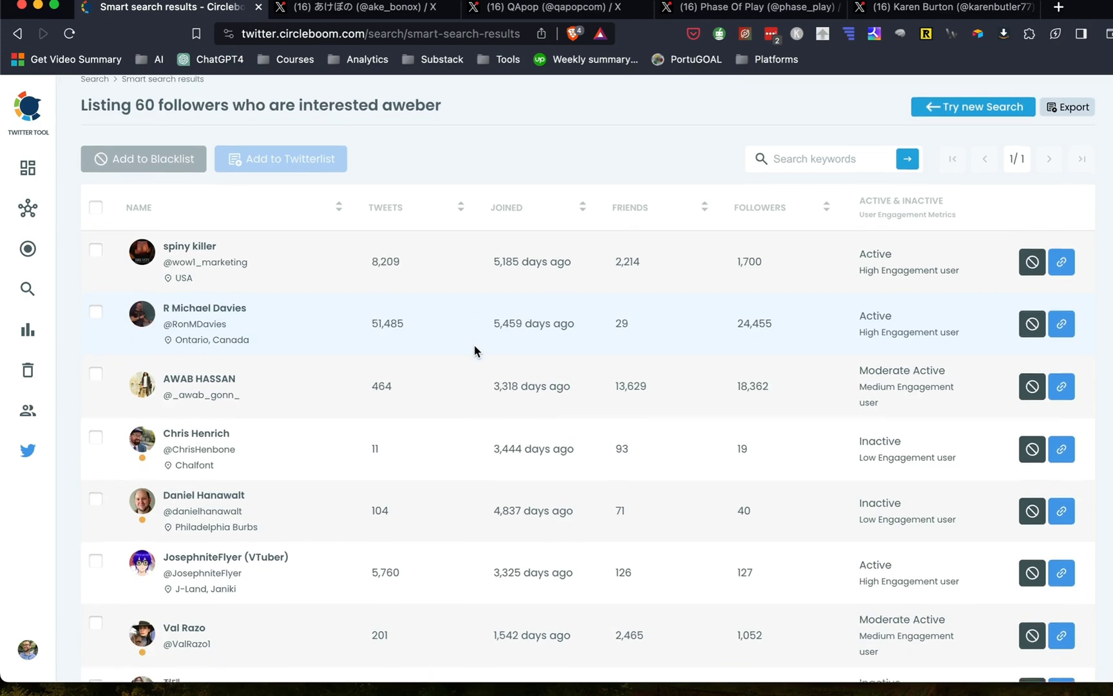